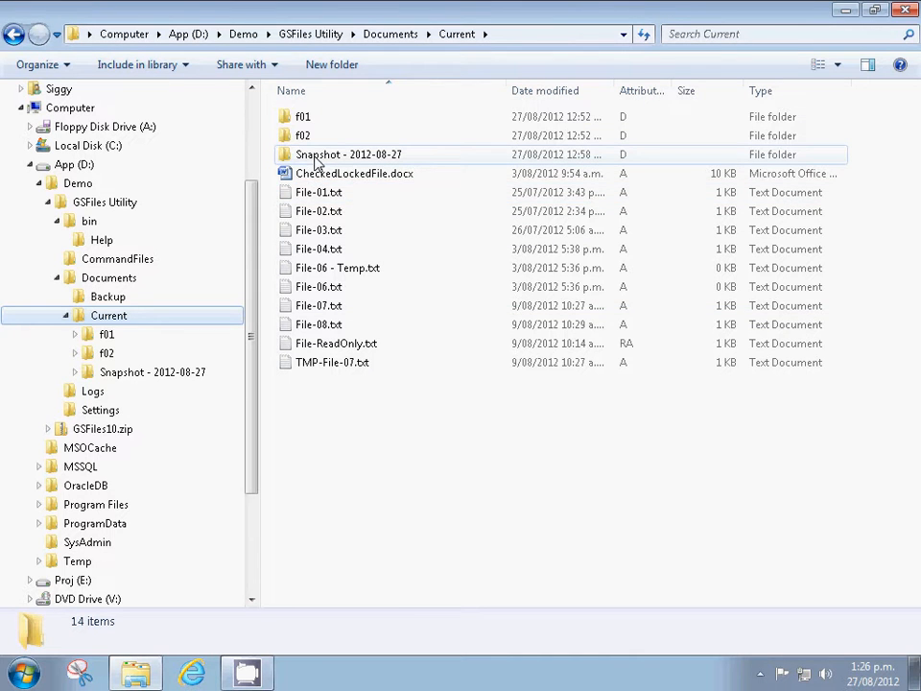
Look through the Current documents folder and its f02\f01 subfolder, finishing back in Current.
mouse_move(315, 162)
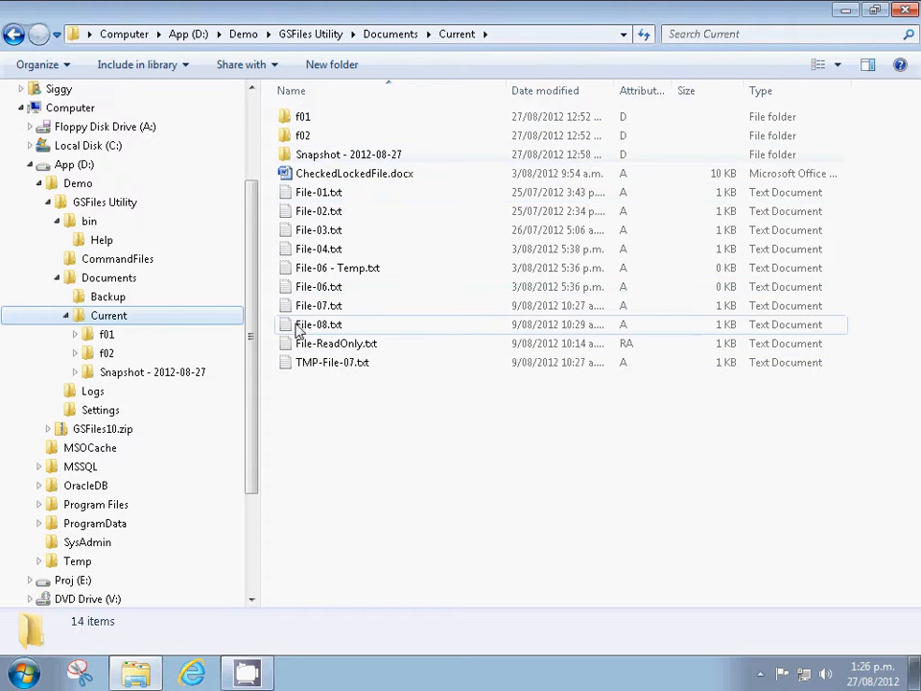
mouse_move(298, 328)
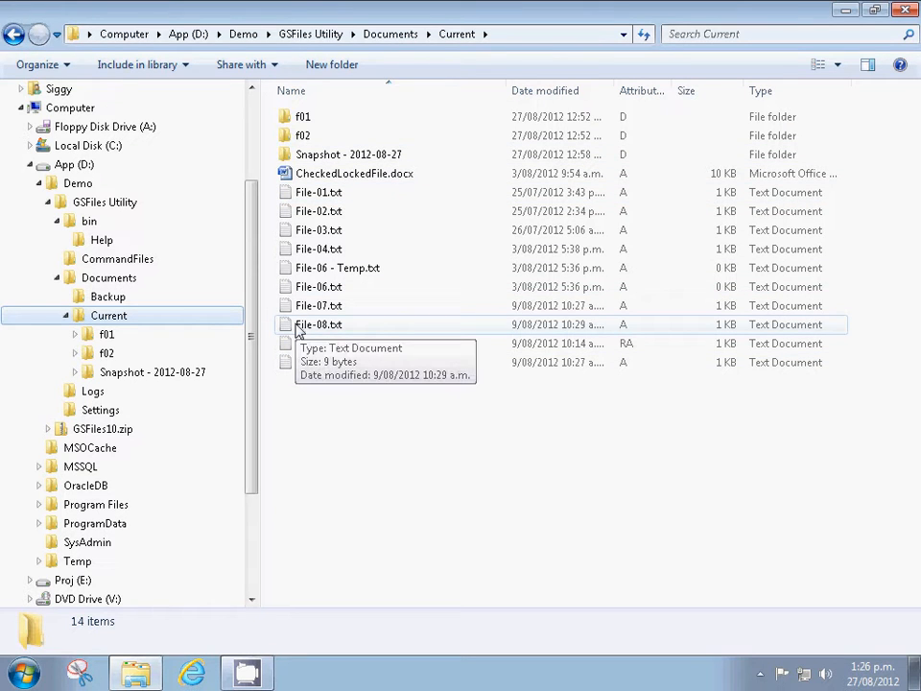
double_click(299, 135)
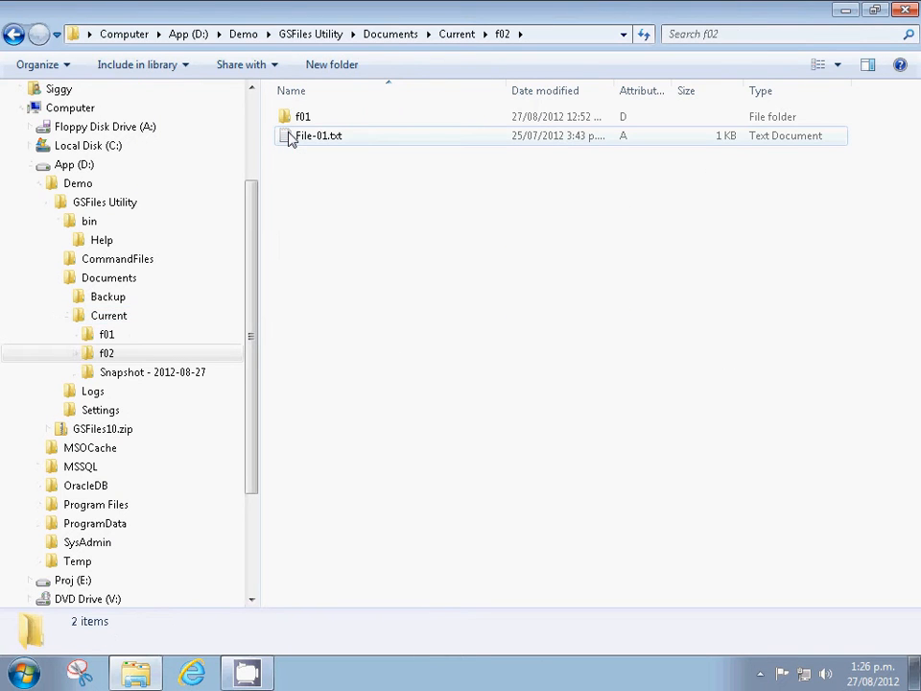
double_click(286, 117)
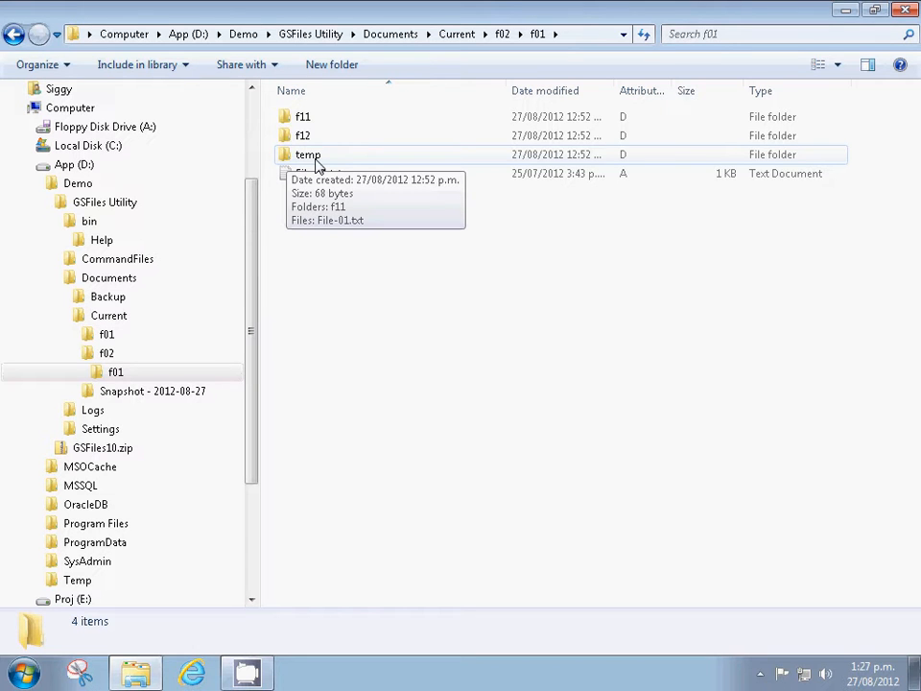
left_click(119, 320)
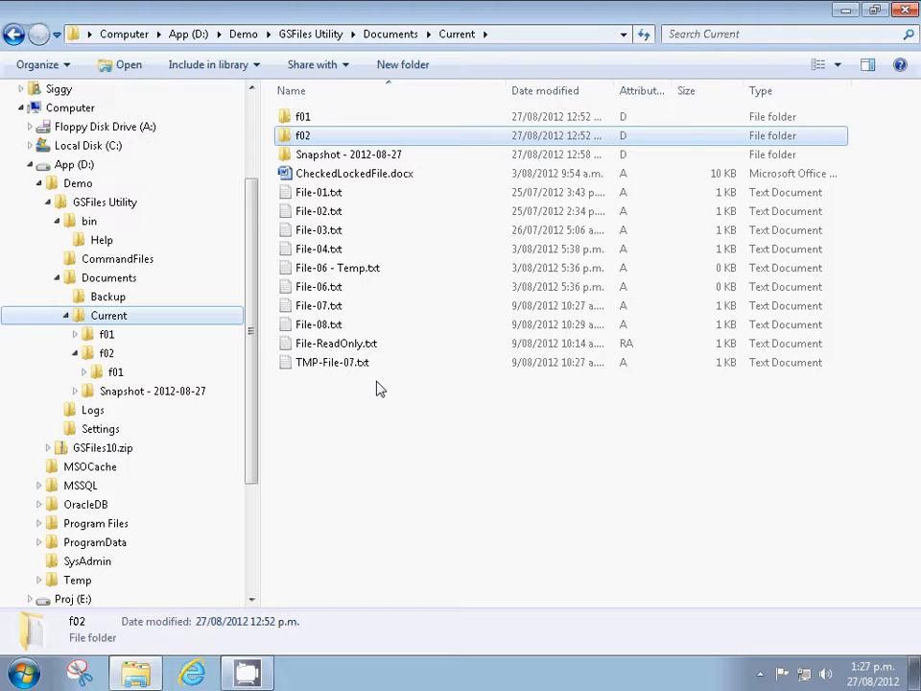
Launch GSFiles10.exe from the GSFiles Utility bin folder.
left_click(95, 221)
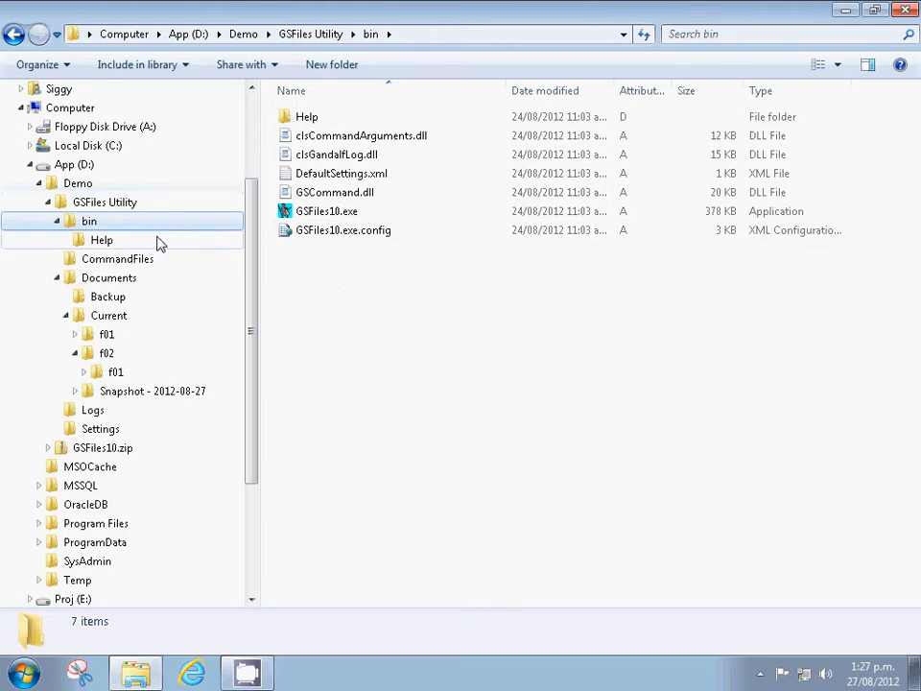
left_click(324, 215)
right_click(323, 215)
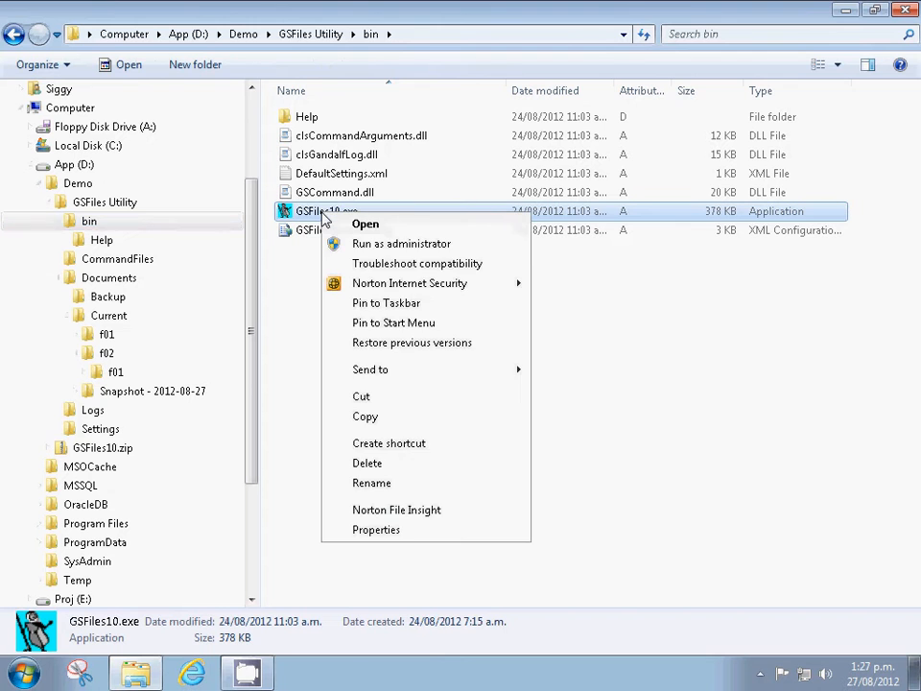
left_click(365, 225)
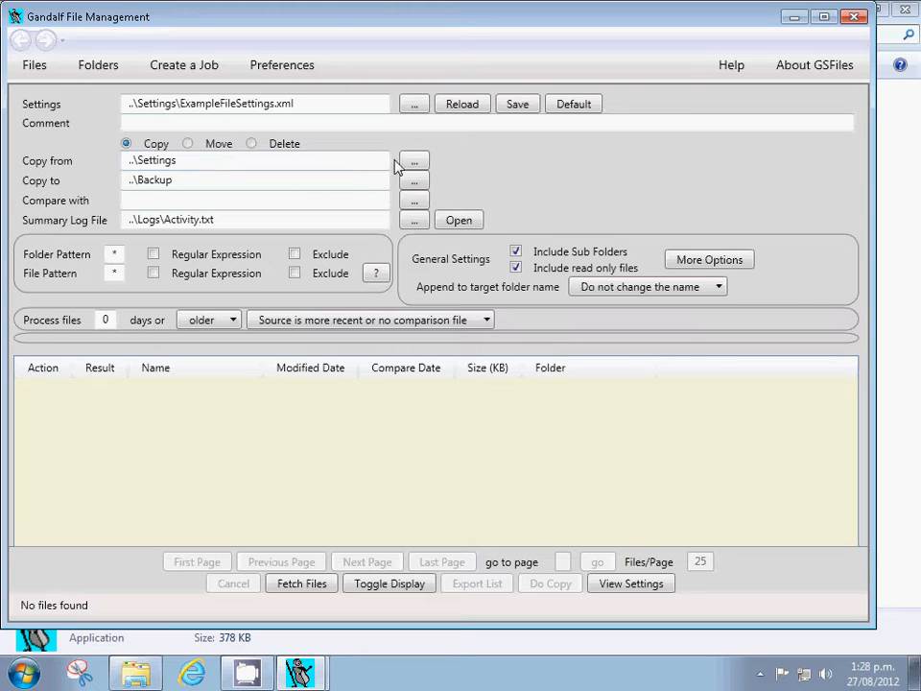
Set the copy source to D:\Demo\GSFiles Utility\Documents\Current and the comparison rule to Ignore comparison.
left_click_drag(239, 161, 88, 170)
type("D:\\Demo\\GSFiles Utility\\Documents\\Current")
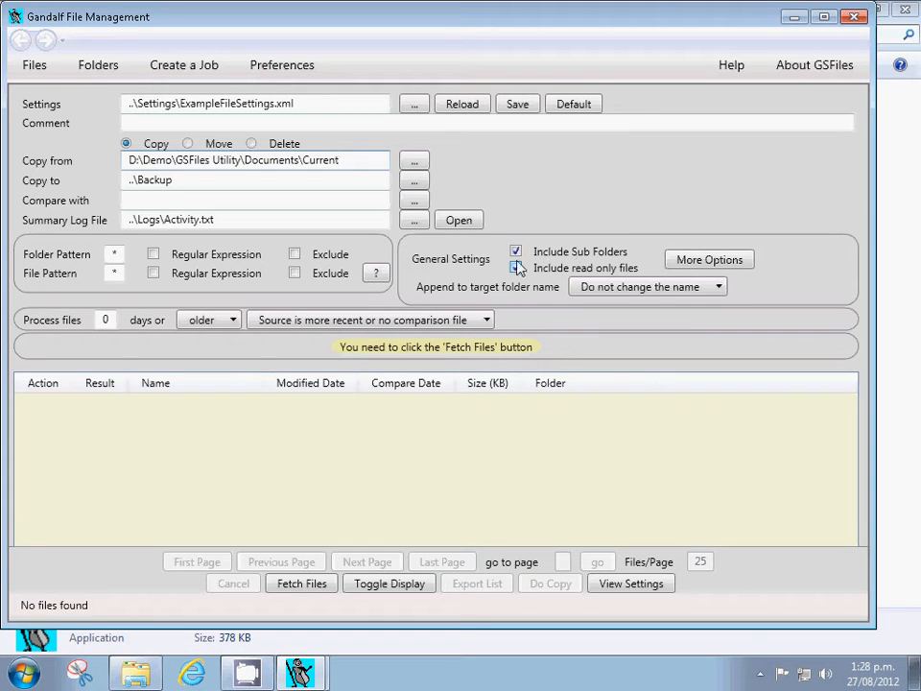
mouse_move(519, 276)
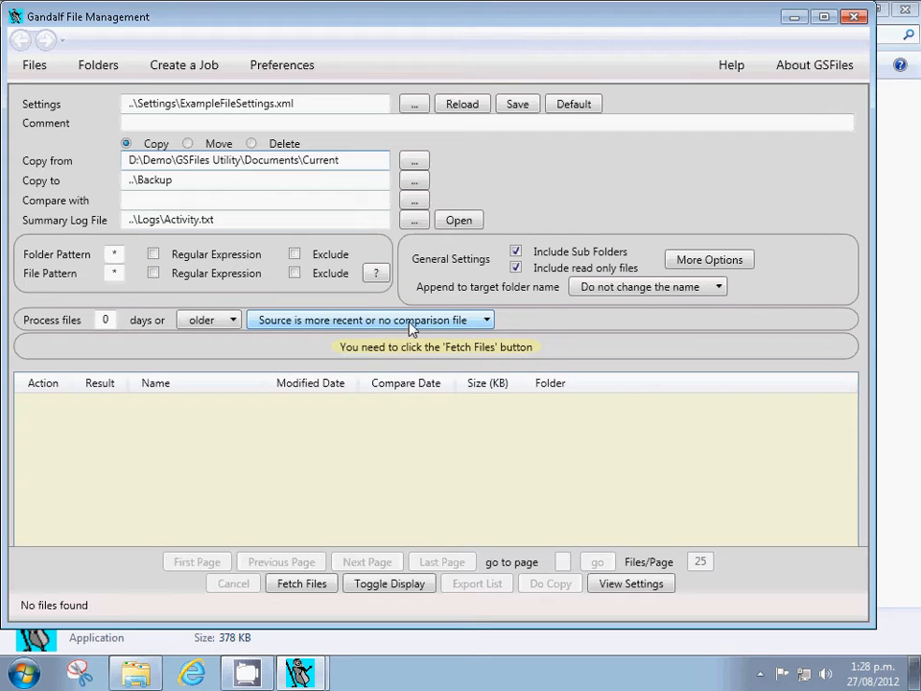
left_click(487, 323)
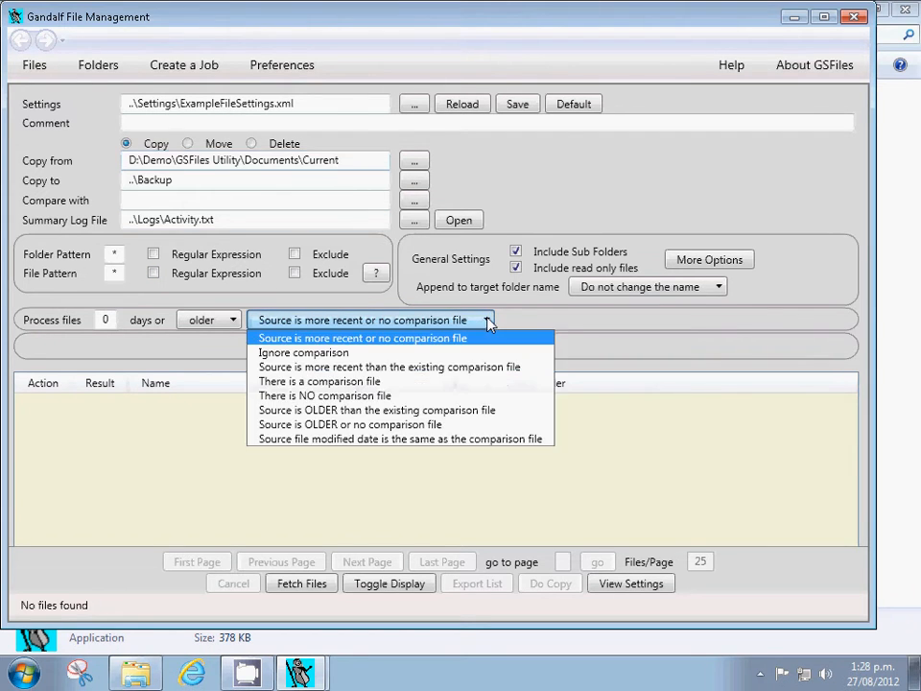
left_click(296, 355)
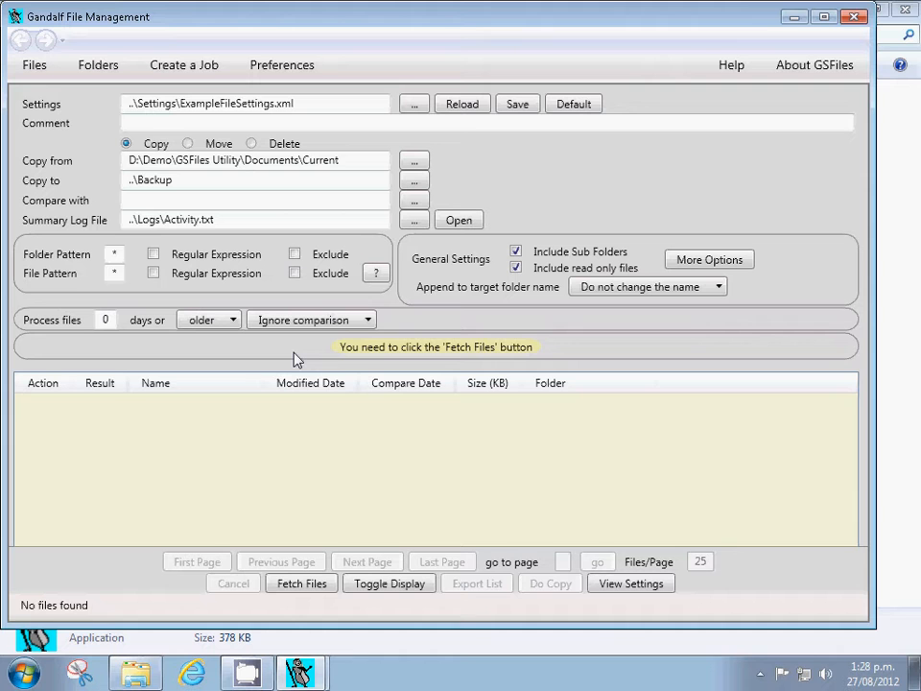
Fetch the source files and enlarge the results list in a maximized window with the Folder column fitted to the full paths.
left_click(293, 586)
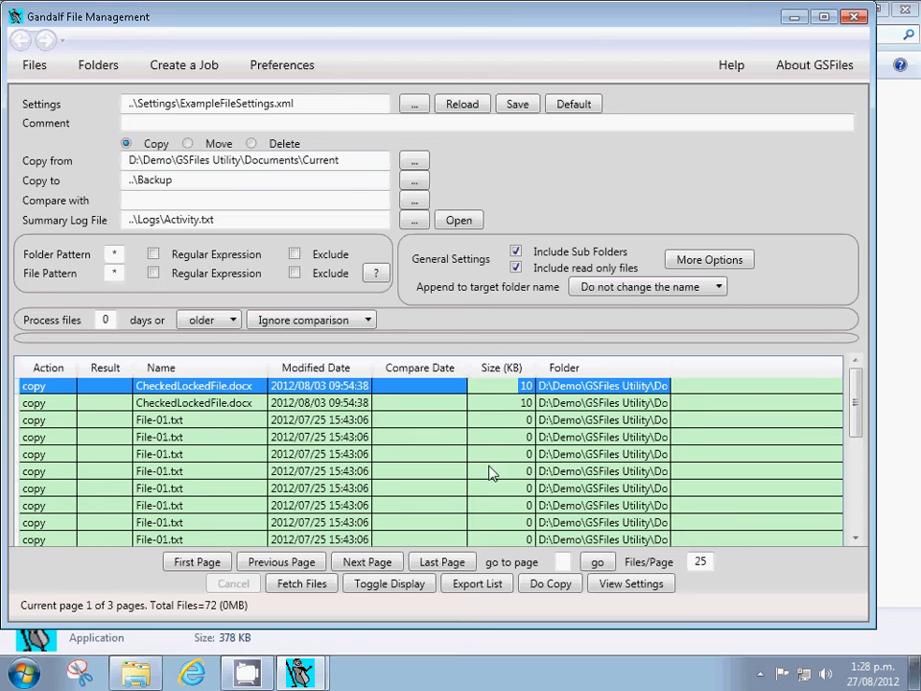
left_click(389, 585)
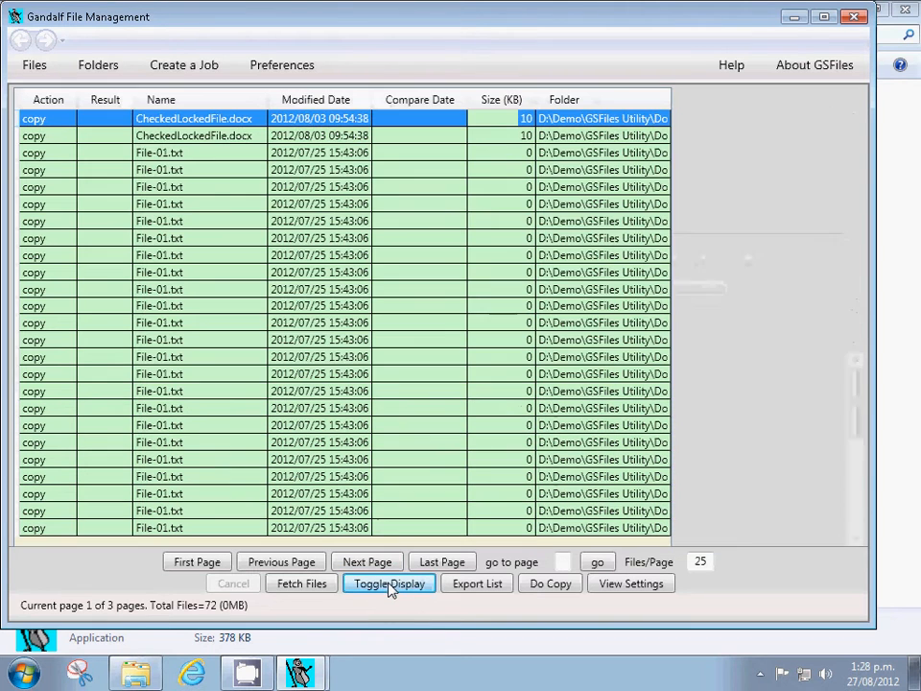
double_click(671, 99)
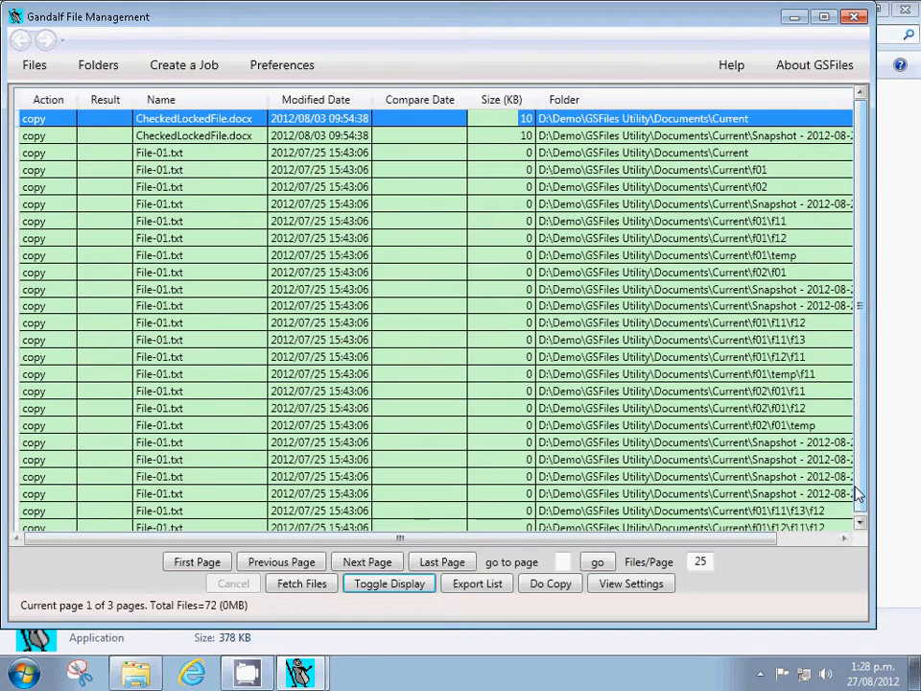
left_click(823, 16)
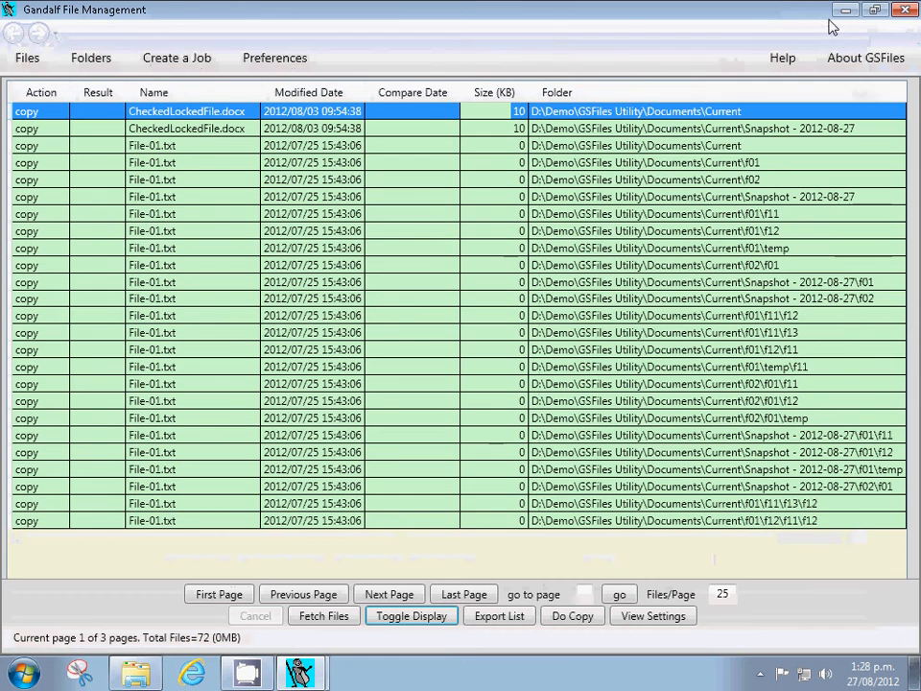
Examine the file names and folder paths on the last and second pages of the fetched list.
left_click(469, 596)
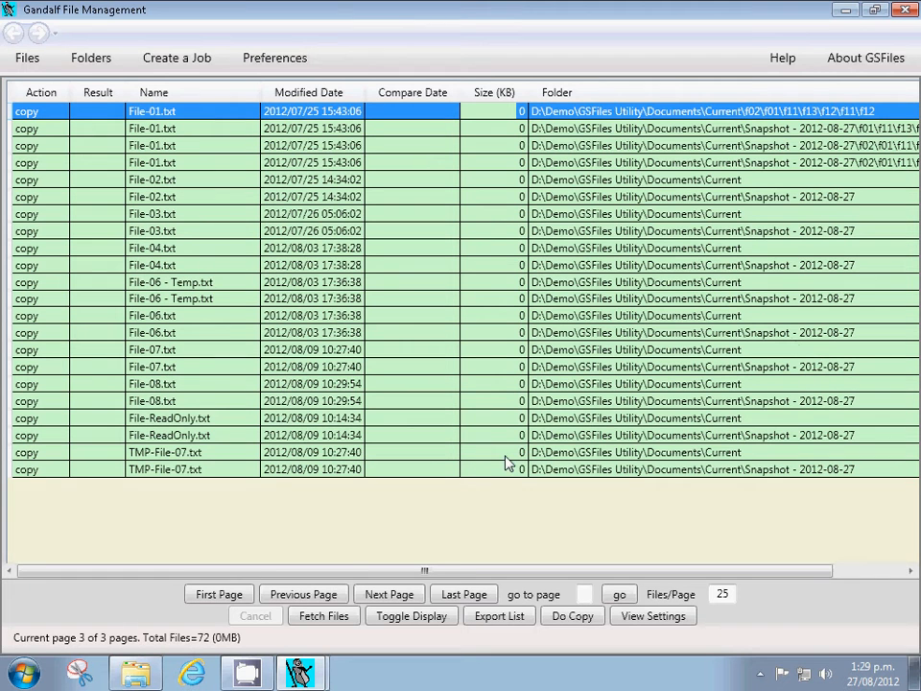
left_click(305, 594)
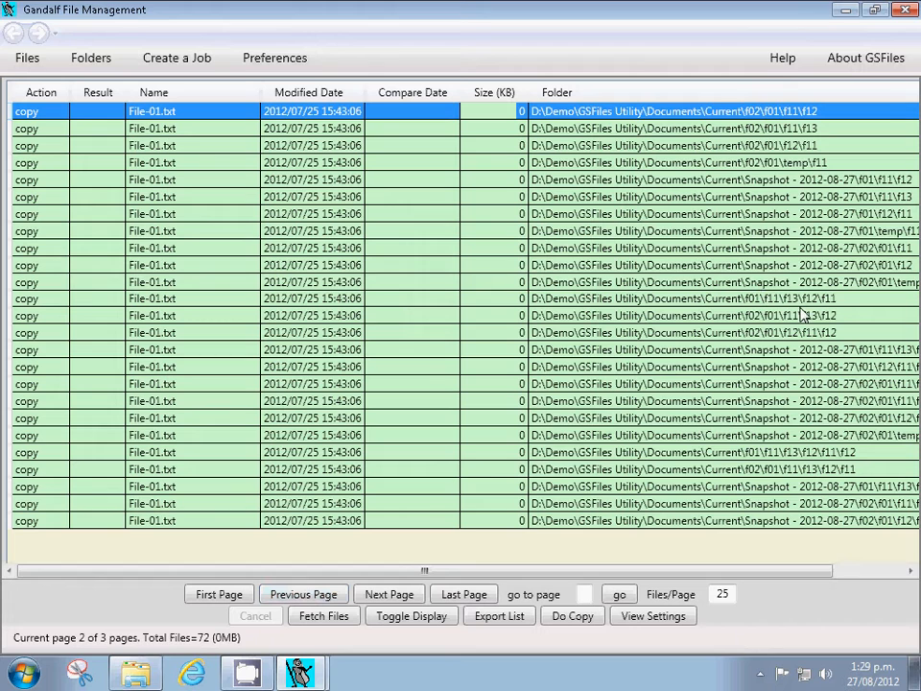
left_click(789, 169)
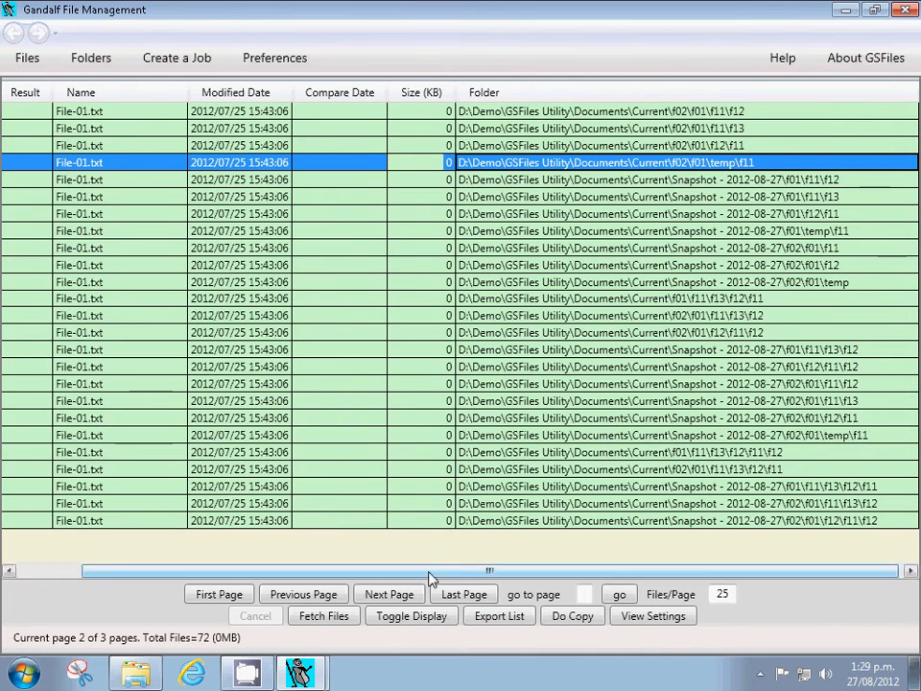
Bring back the copy settings, clear the file pattern and enable regular expression matching for it.
left_click(409, 619)
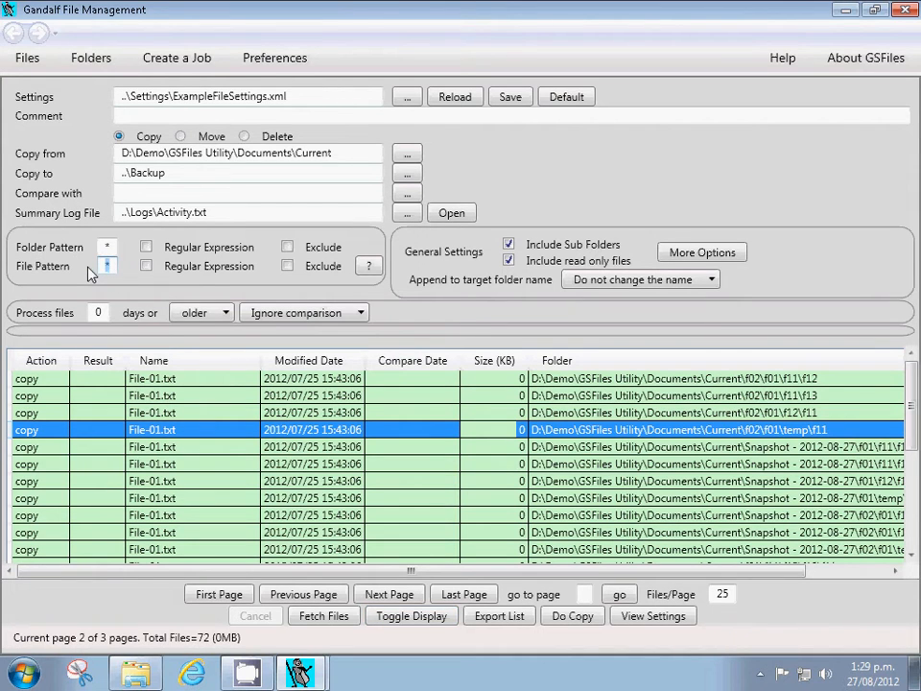
key("BackSpace")
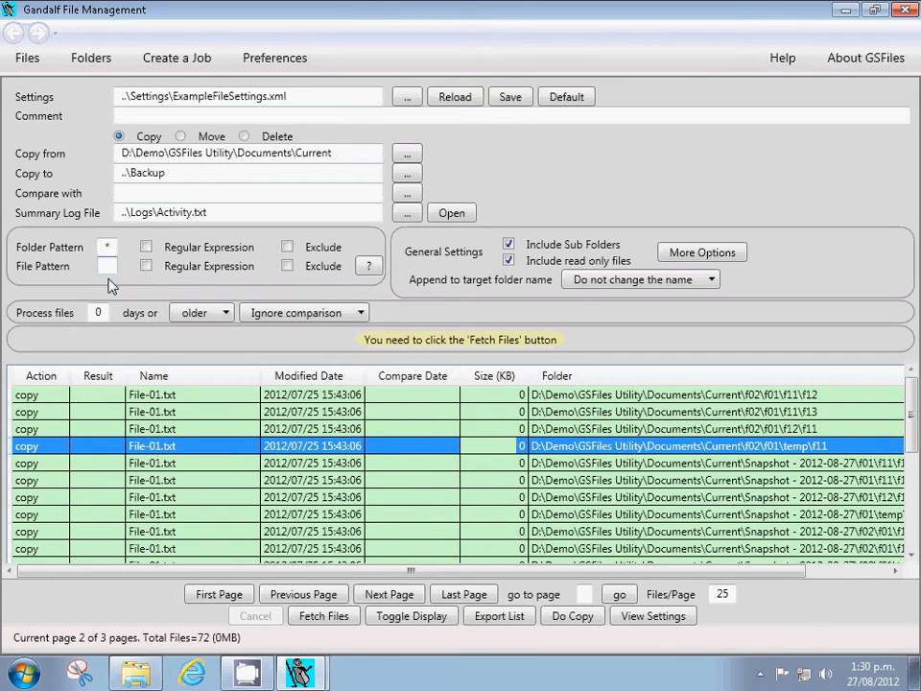
left_click(146, 267)
Read through the regular expression examples and pattern character table in the pattern help, and close it.
left_click(369, 268)
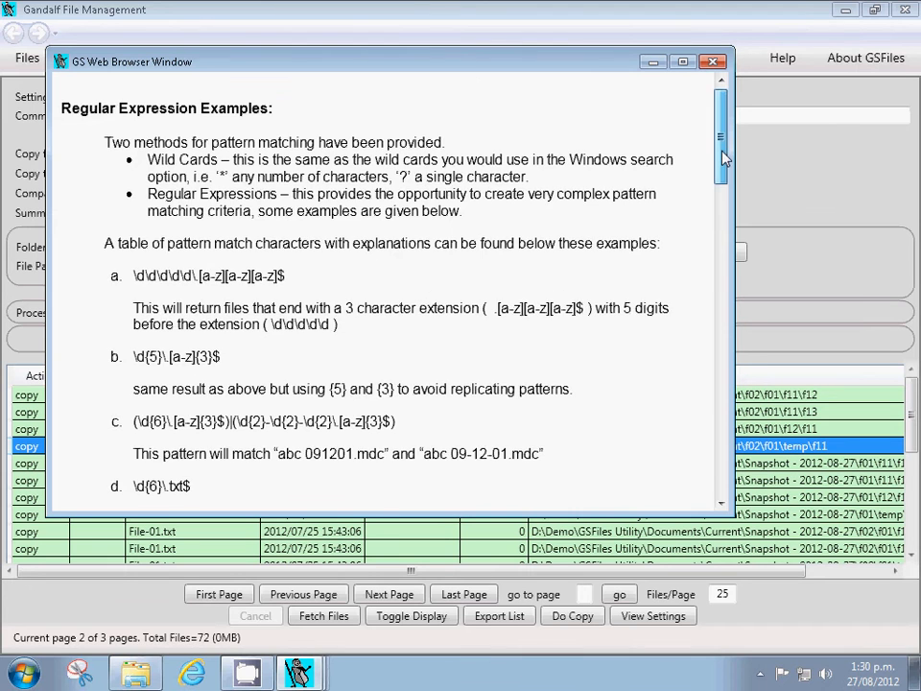
left_click_drag(719, 159, 725, 263)
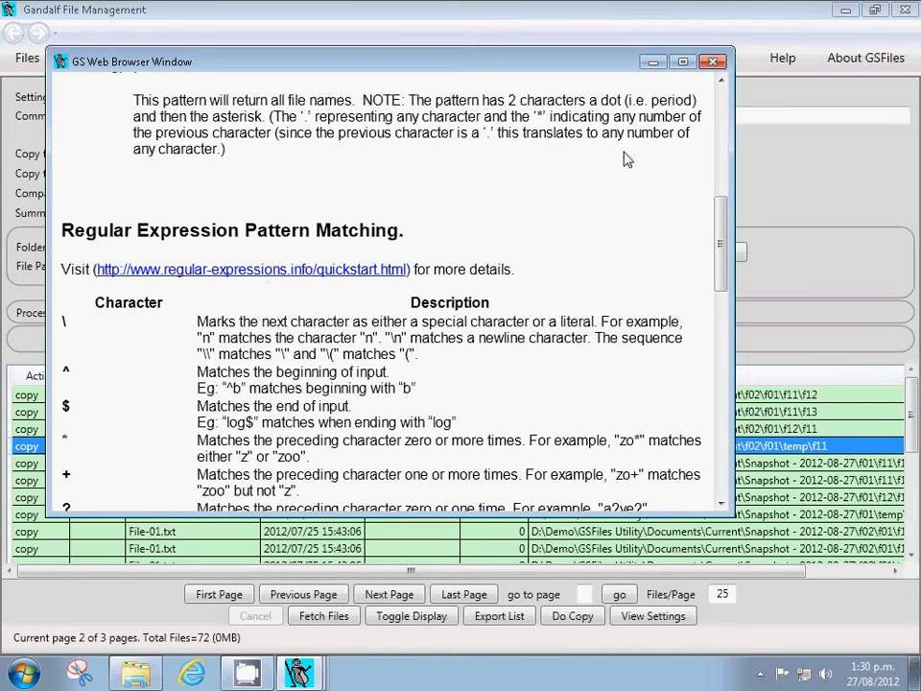
left_click(713, 62)
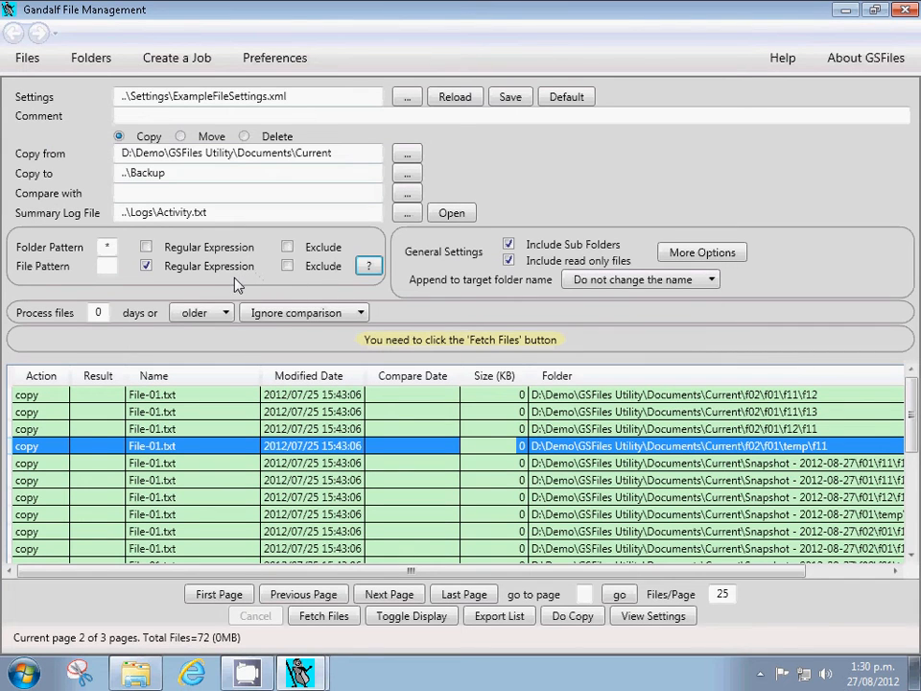
Set the file pattern to (TMP)|(TEMP) and fetch the matching files.
left_click(112, 267)
type("(TMP)")
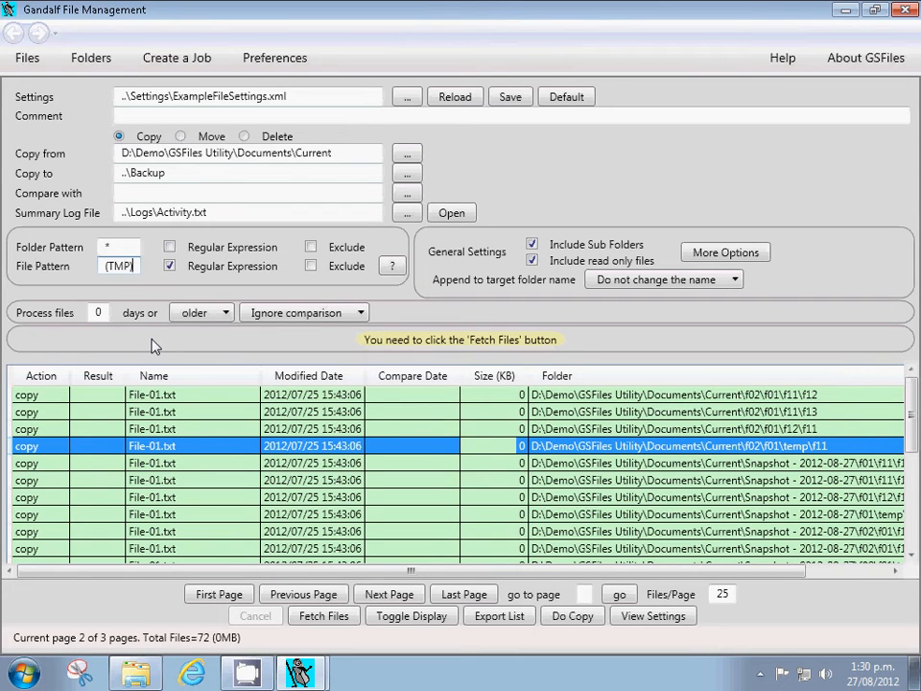
type("|")
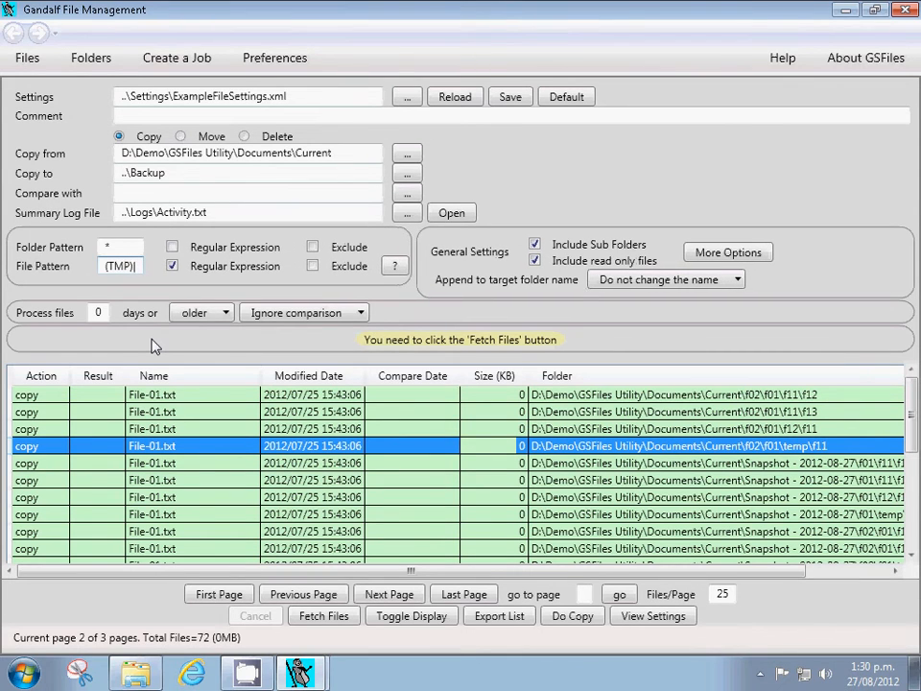
type("(")
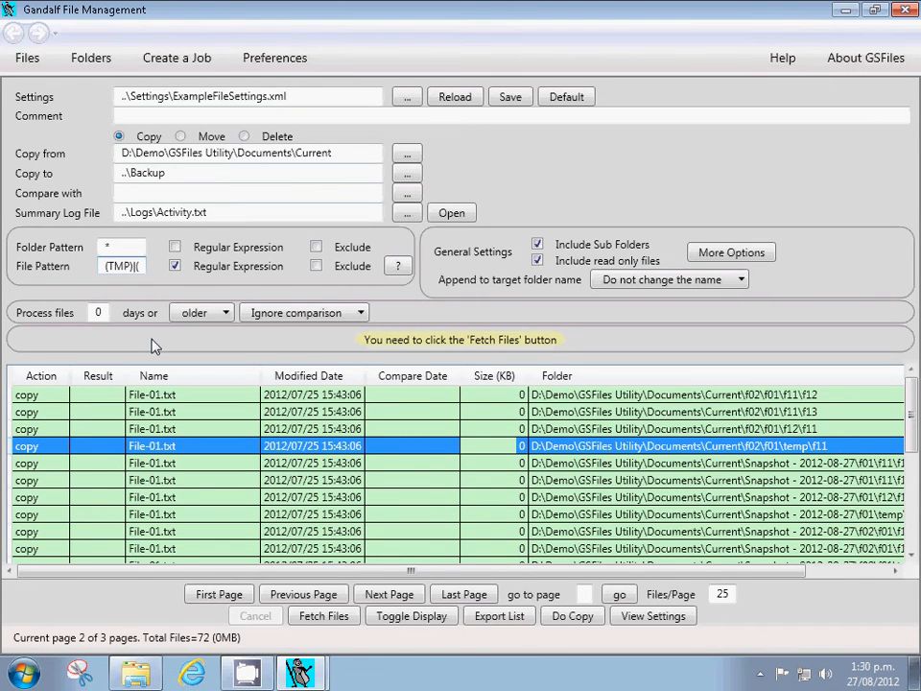
type("TEMP")
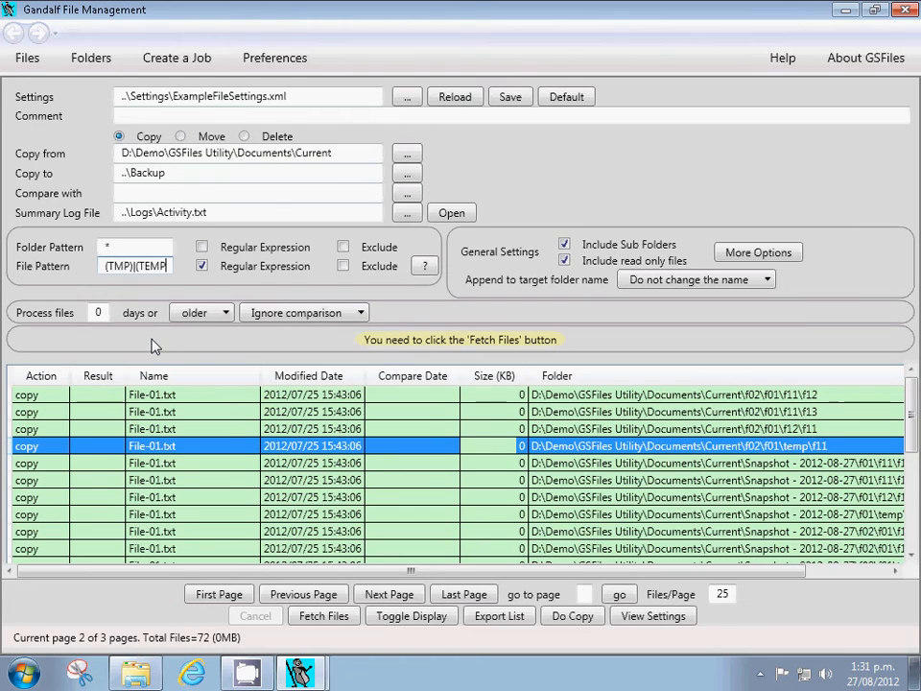
type(")")
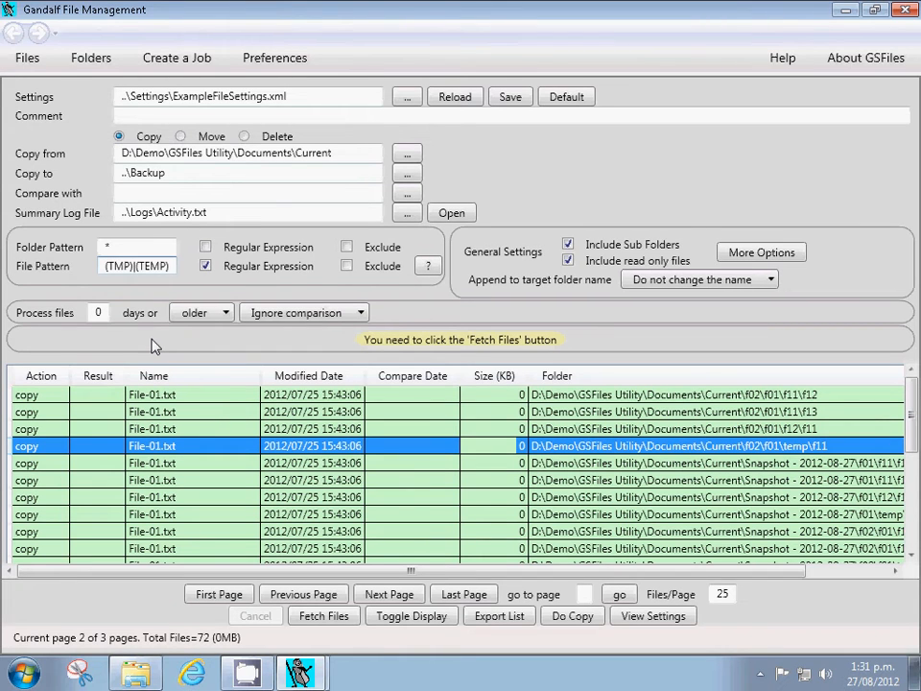
left_click(321, 620)
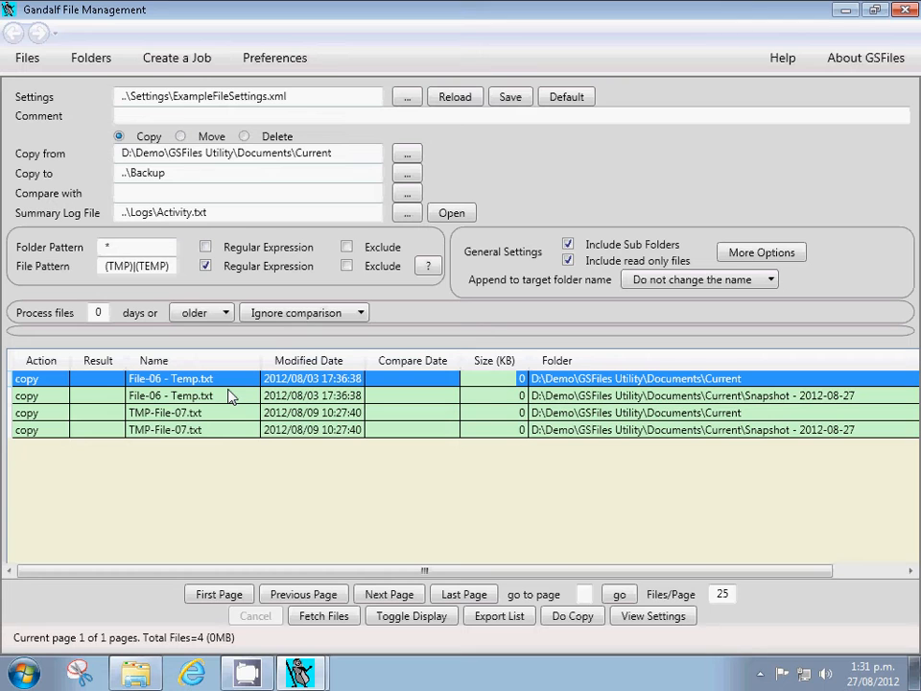
Exclude files that match the file pattern and fetch the list again.
left_click(346, 266)
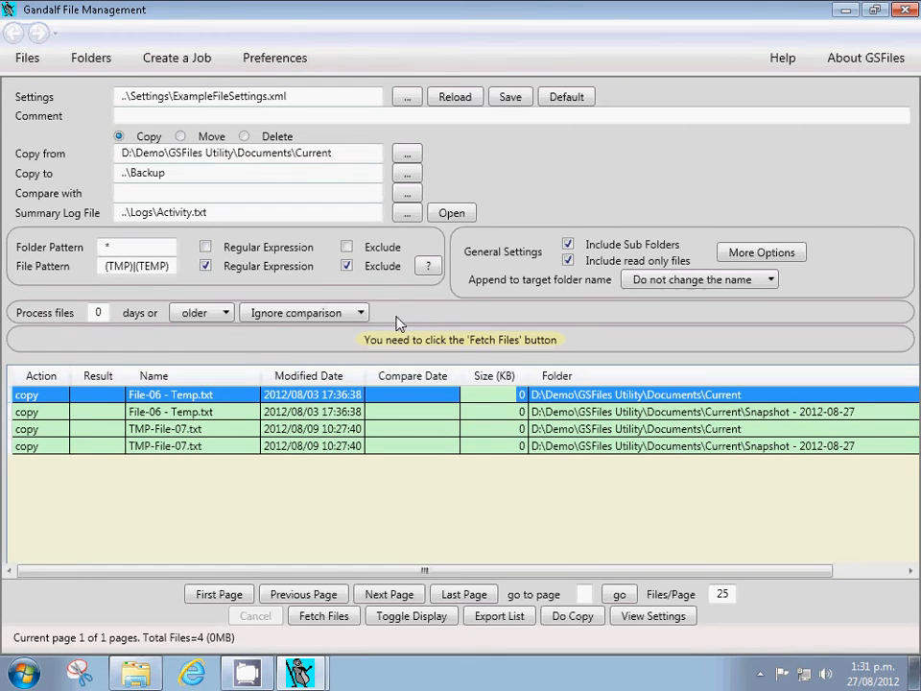
left_click(321, 618)
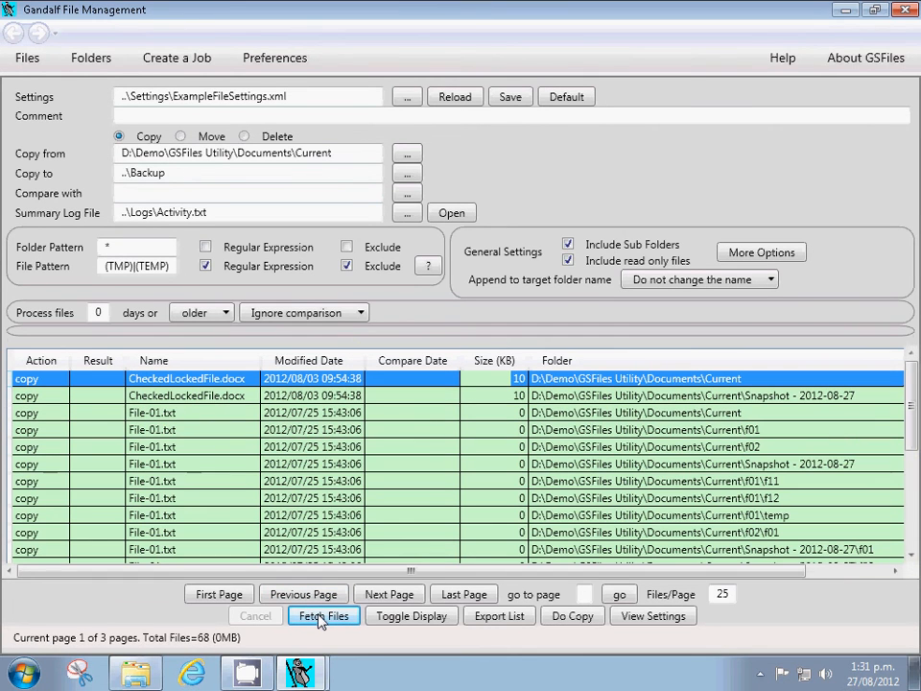
Expand the results list and check its last and second pages for remaining temporary files and folders.
left_click(410, 618)
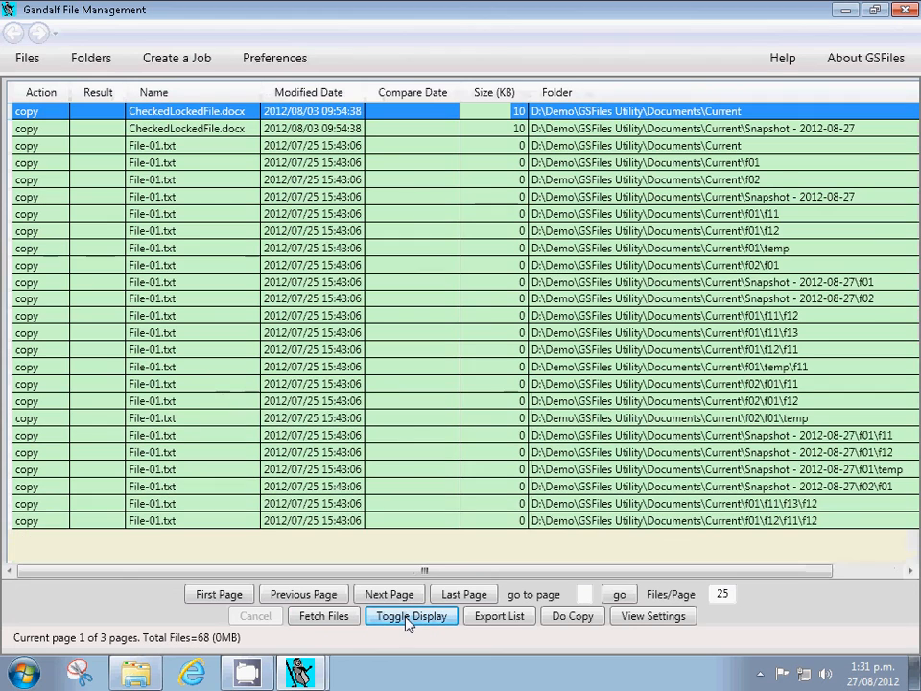
left_click(462, 596)
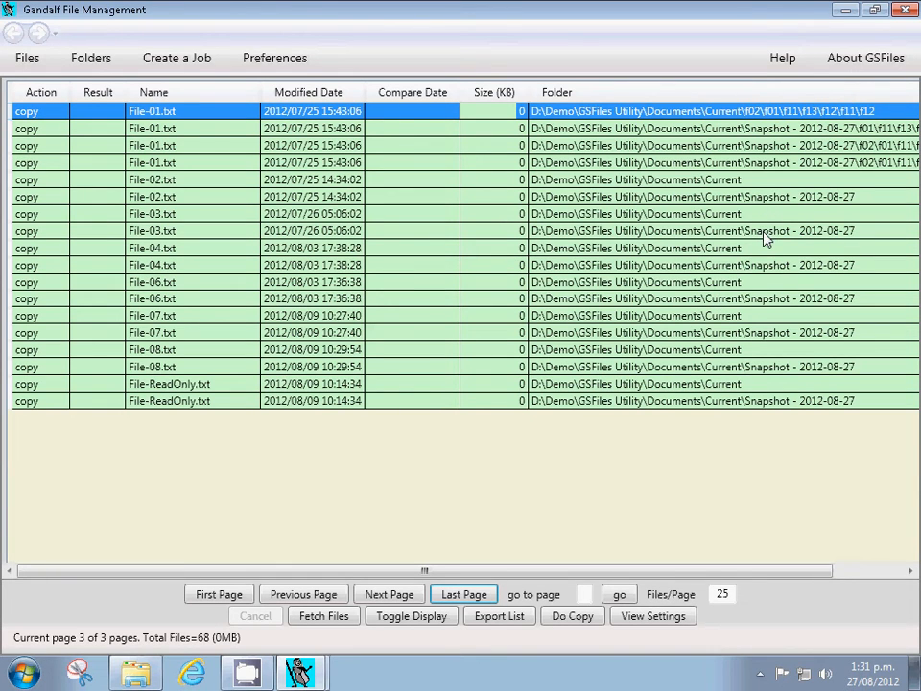
left_click(305, 596)
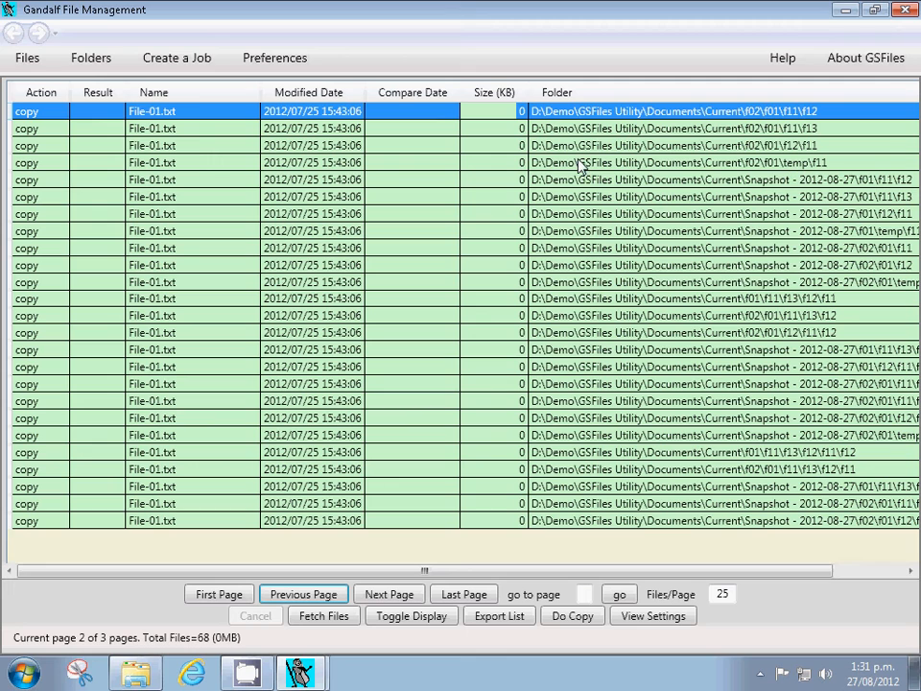
Return to the copy settings and set the folder pattern to (temp)|(snapshot).
left_click(48, 164)
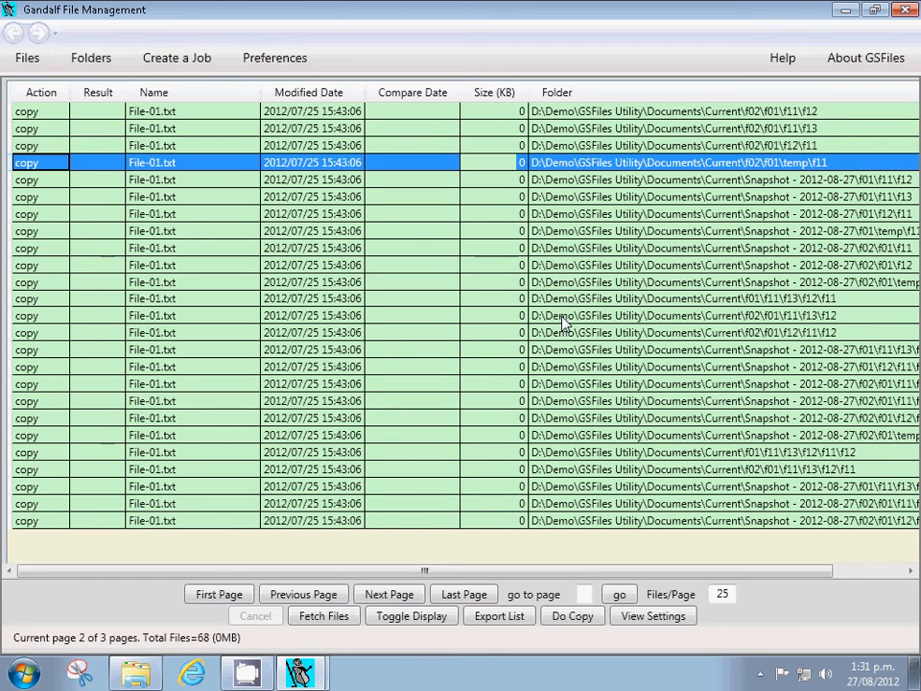
left_click(428, 617)
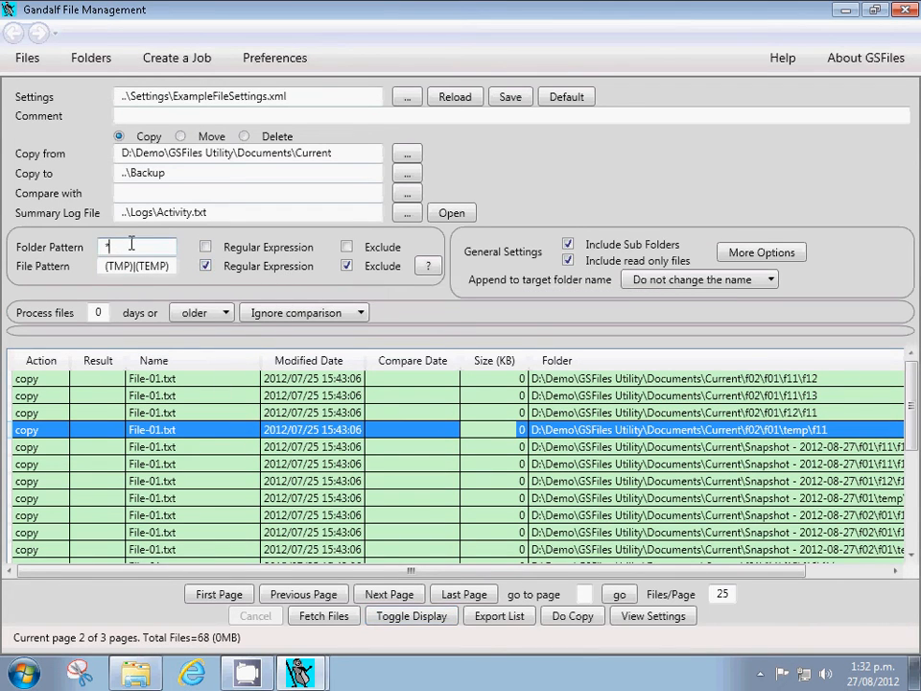
left_click_drag(117, 246, 11, 246)
type("(")
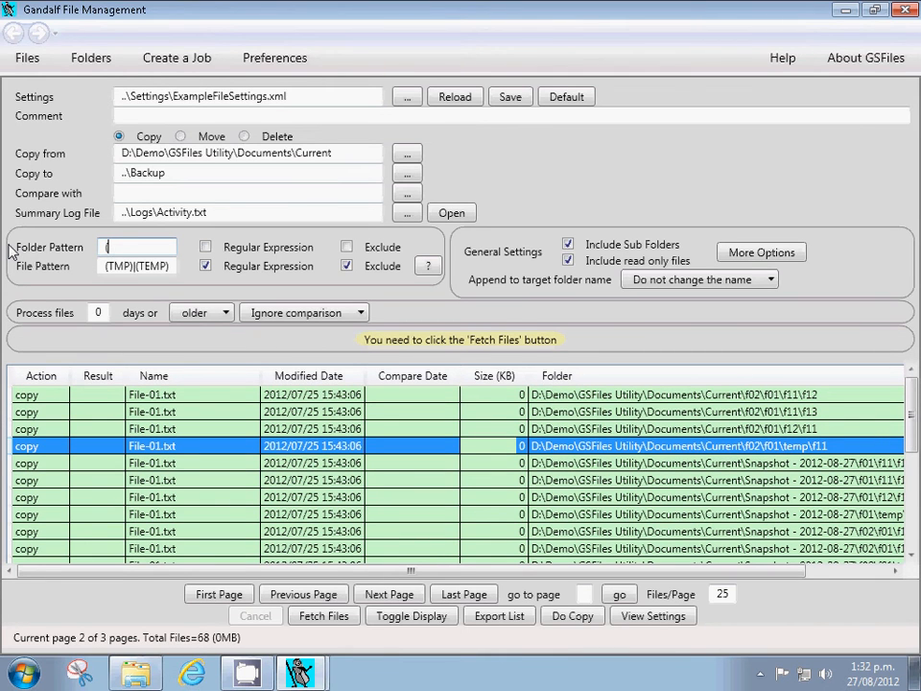
type("TEMP")
key("BackSpace")
key("BackSpace")
key("BackSpace")
type("temp)|(")
type("snapshot")
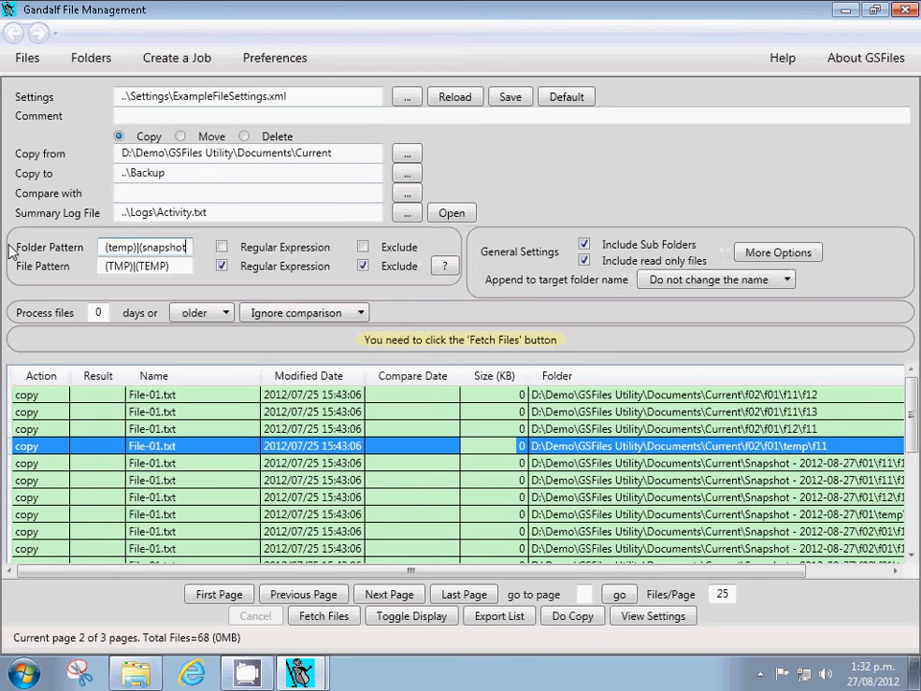
type(")")
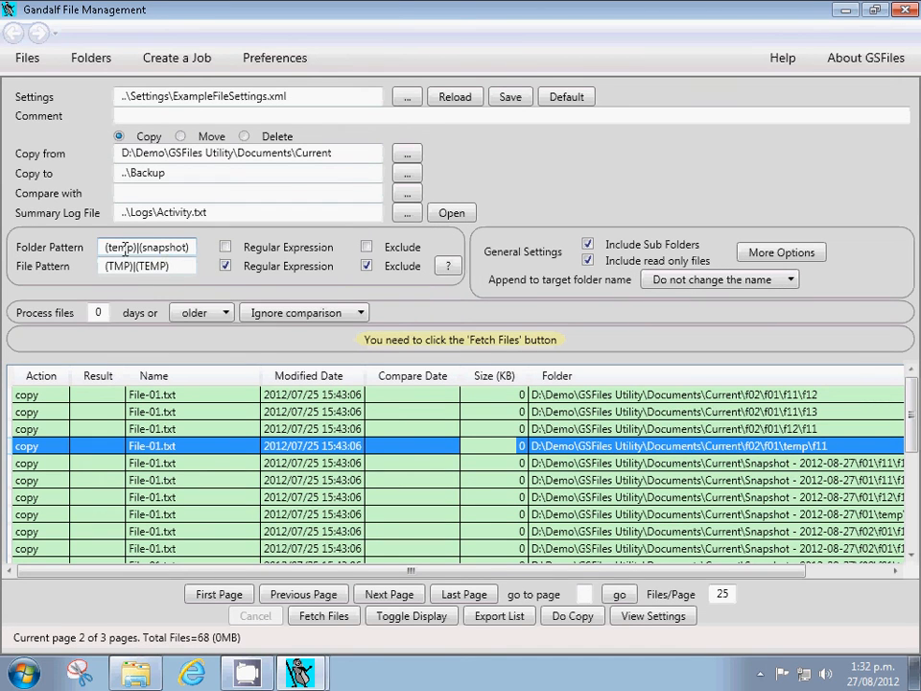
Treat the folder pattern as a regular expression, fetch the files and inspect the folder paths in the list.
left_click(224, 247)
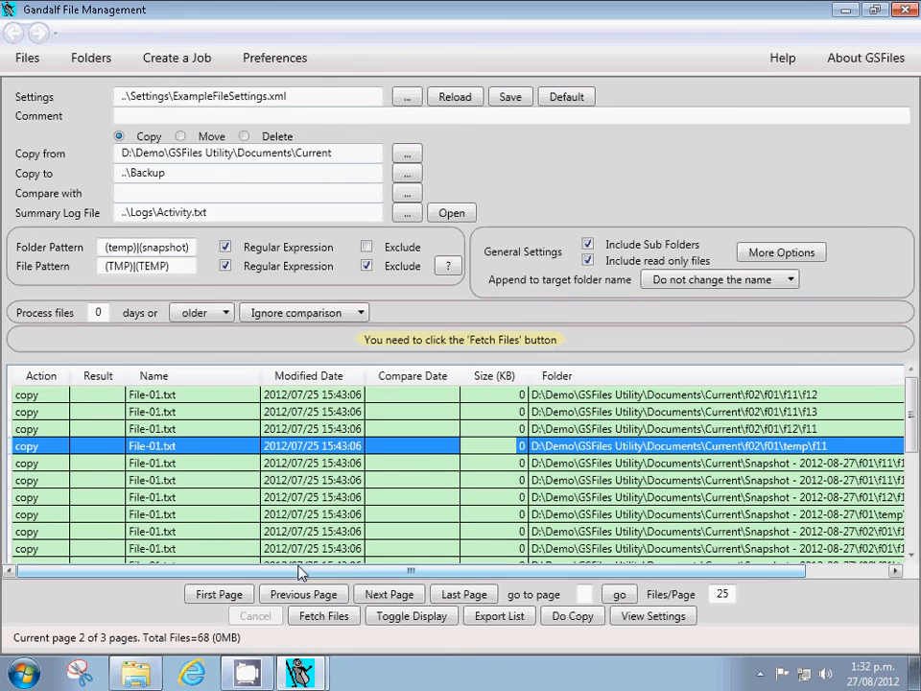
left_click(323, 619)
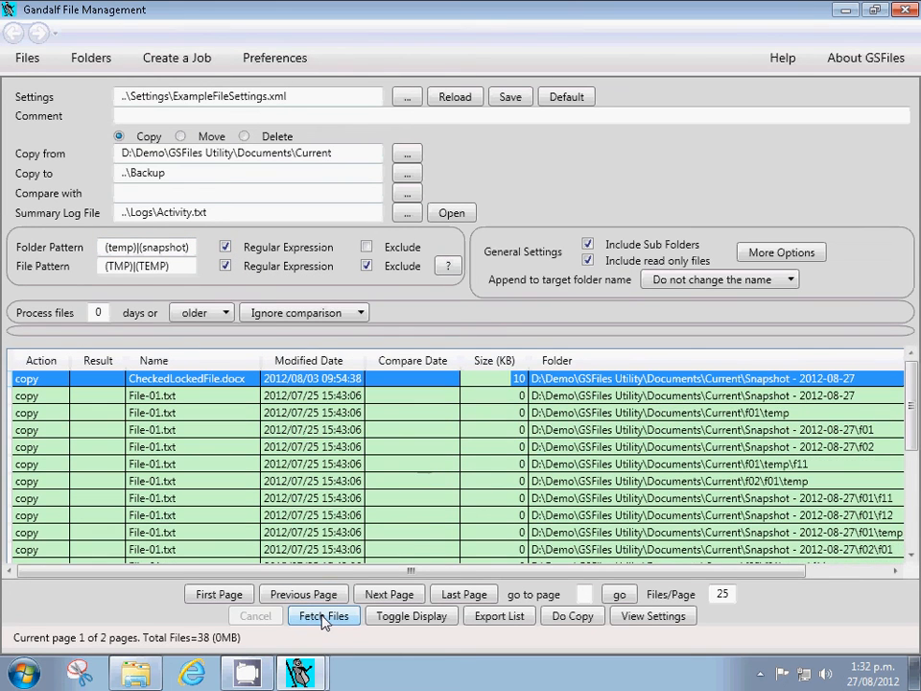
left_click(783, 416)
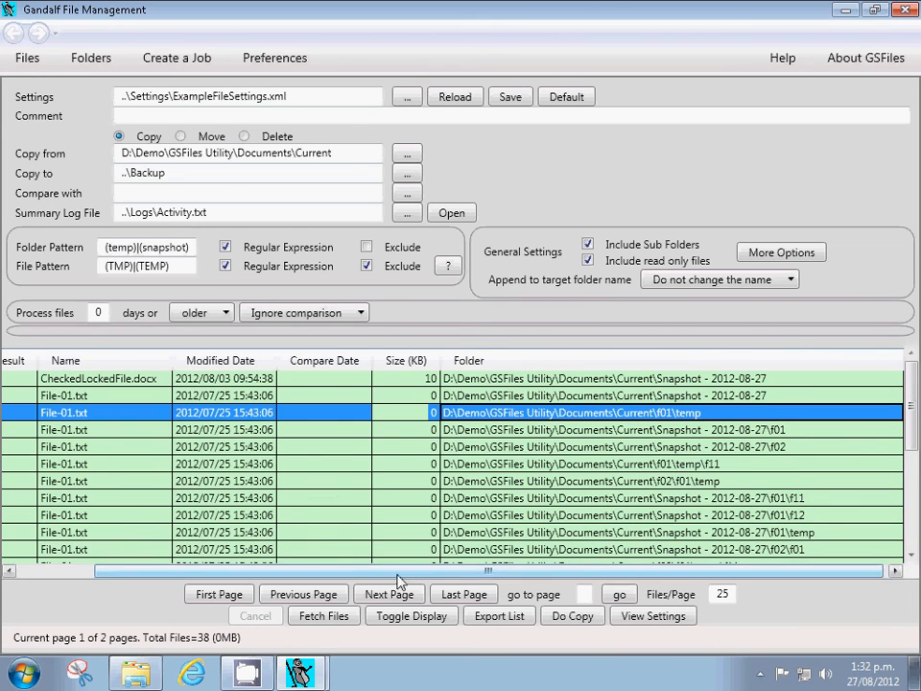
left_click(32, 569)
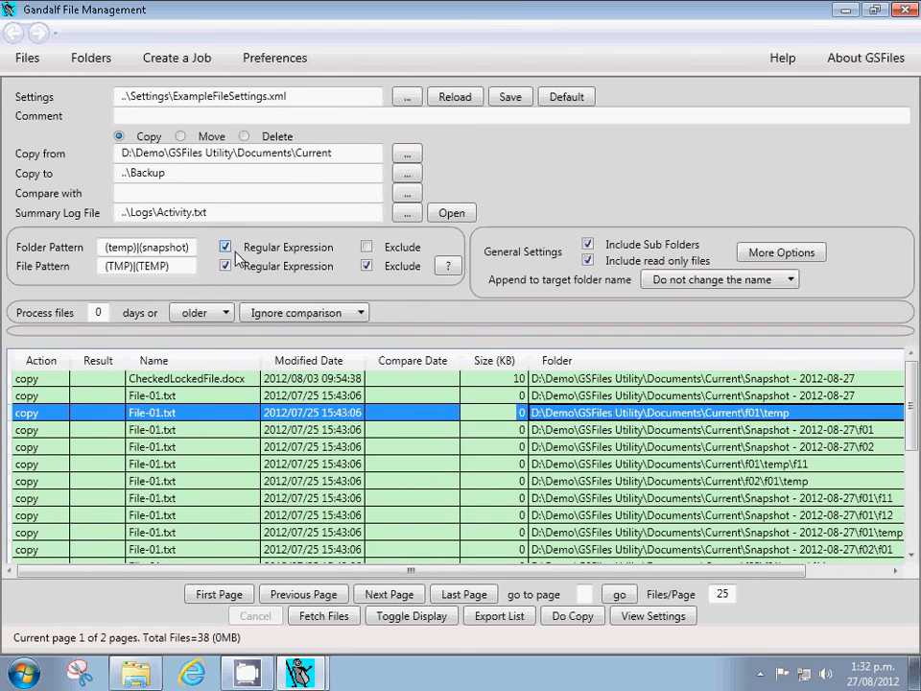
Exclude folders that match the folder pattern and check both pages of the newly fetched file list.
left_click(366, 247)
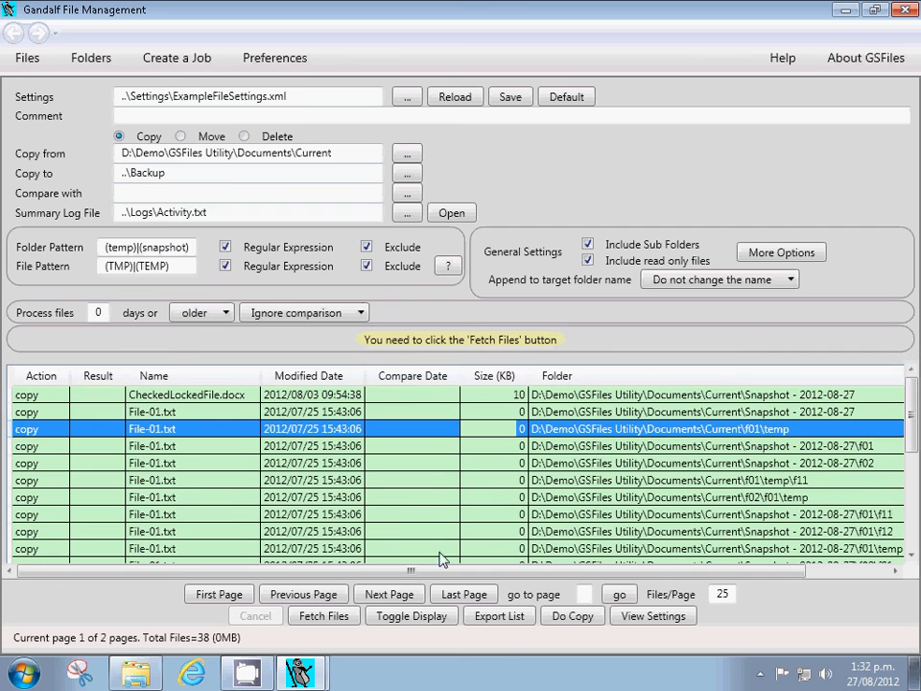
left_click(322, 617)
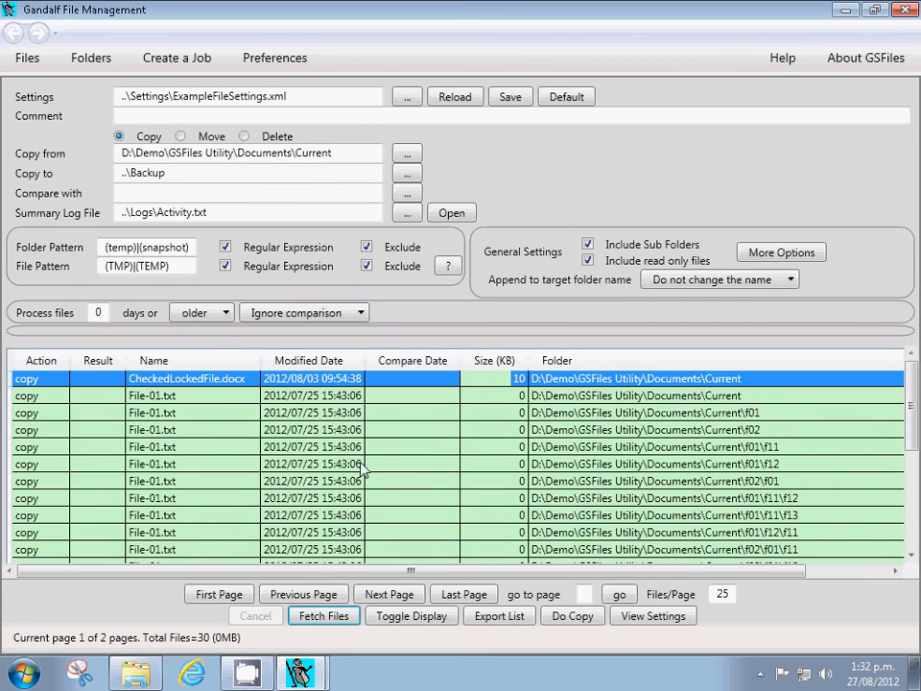
left_click(427, 619)
left_click(468, 597)
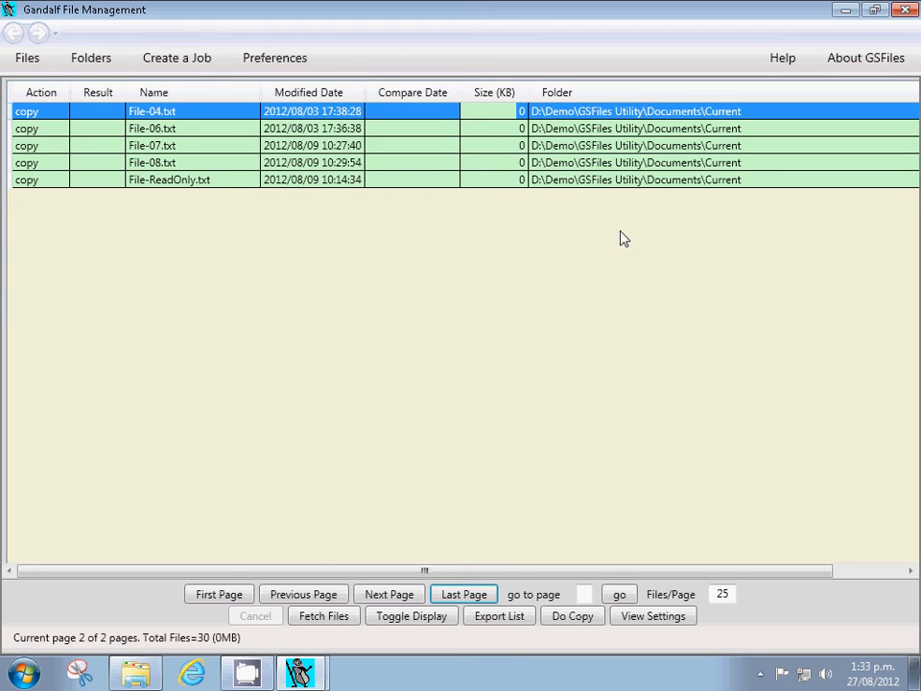
left_click(323, 596)
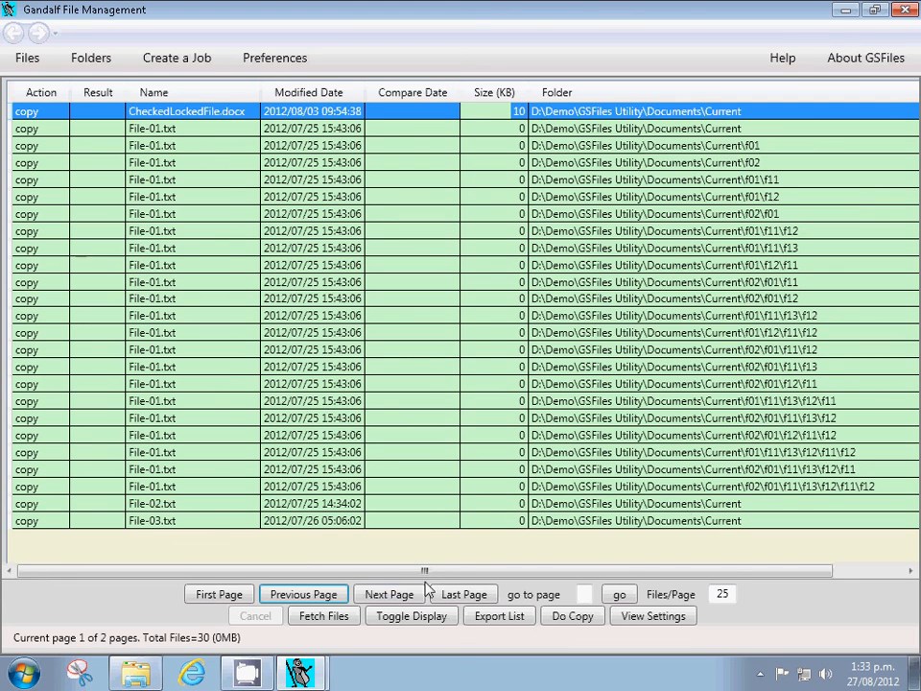
left_click(398, 618)
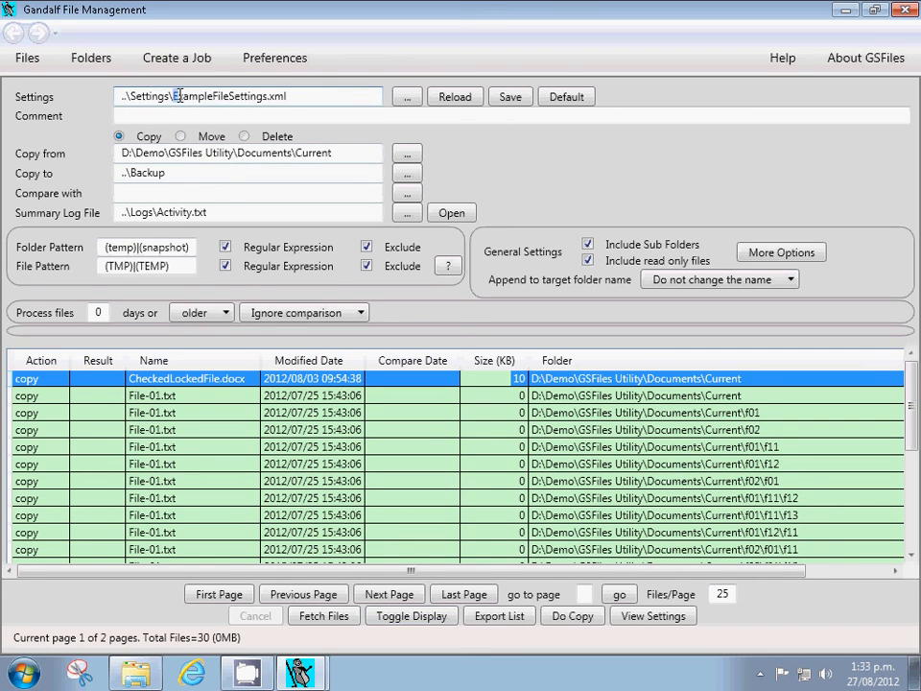
Change the settings file name to Current-ExcludingTemp.xml, keeping it in the ..\Settings folder.
left_click_drag(173, 96, 268, 98)
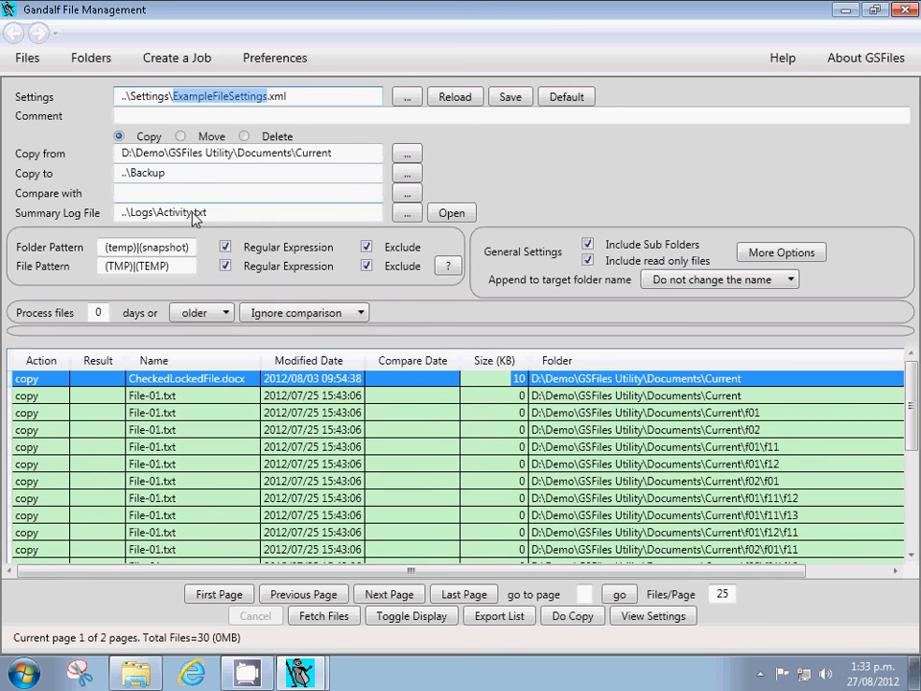
type("Current")
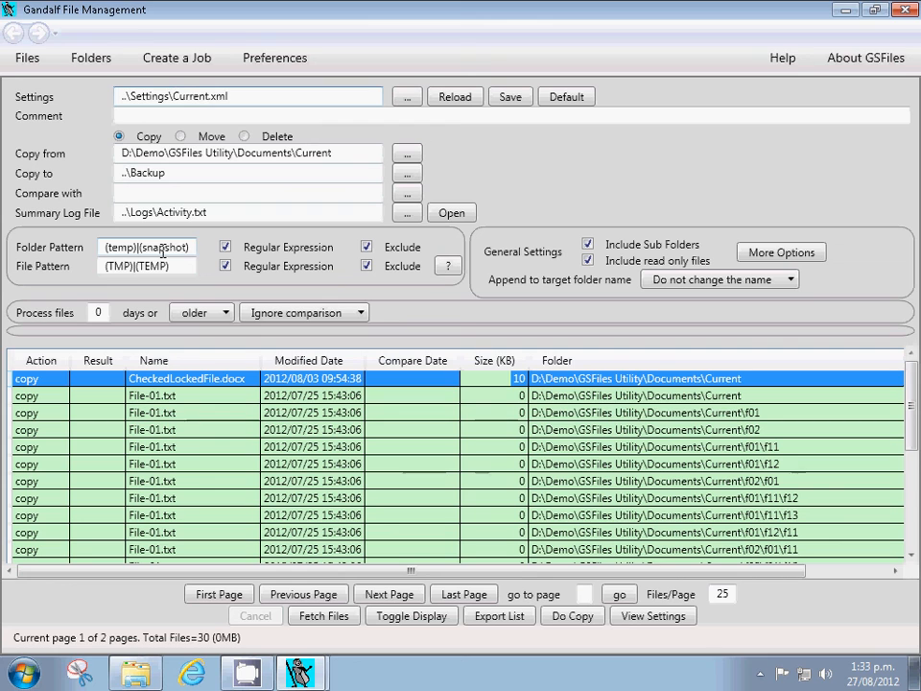
type("-Excludin")
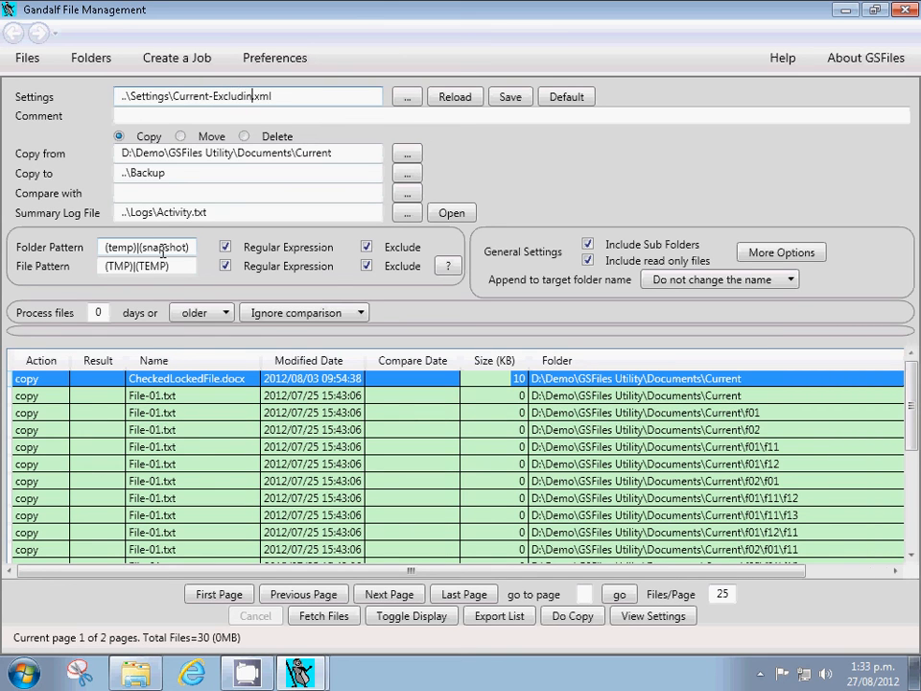
type("gTemp")
Add the comment "All current documents excluding the temporary files." and save the settings.
left_click(134, 115)
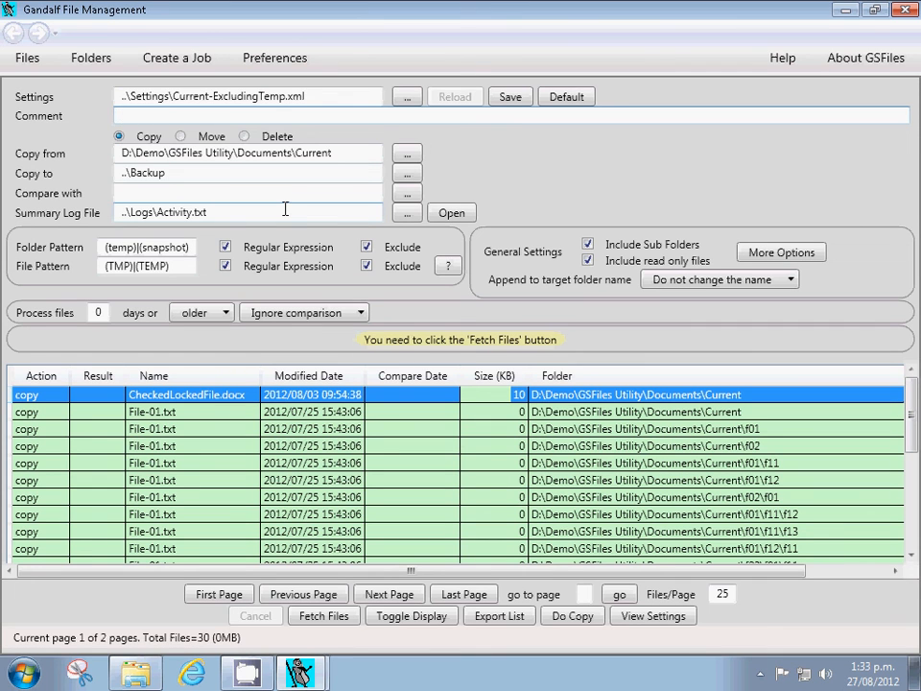
type("All current documents ")
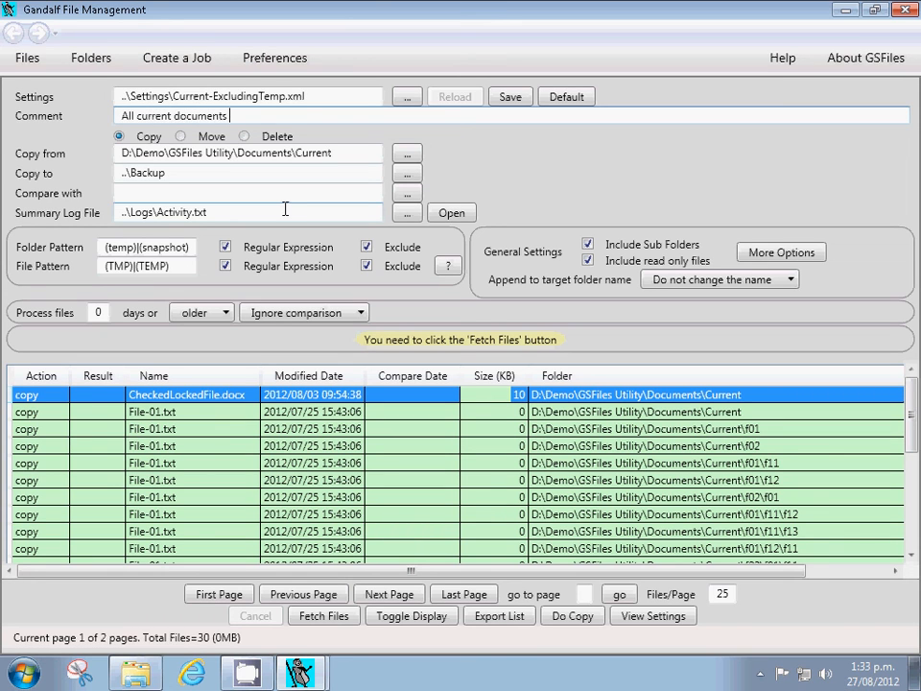
type("eccluding thetemp")
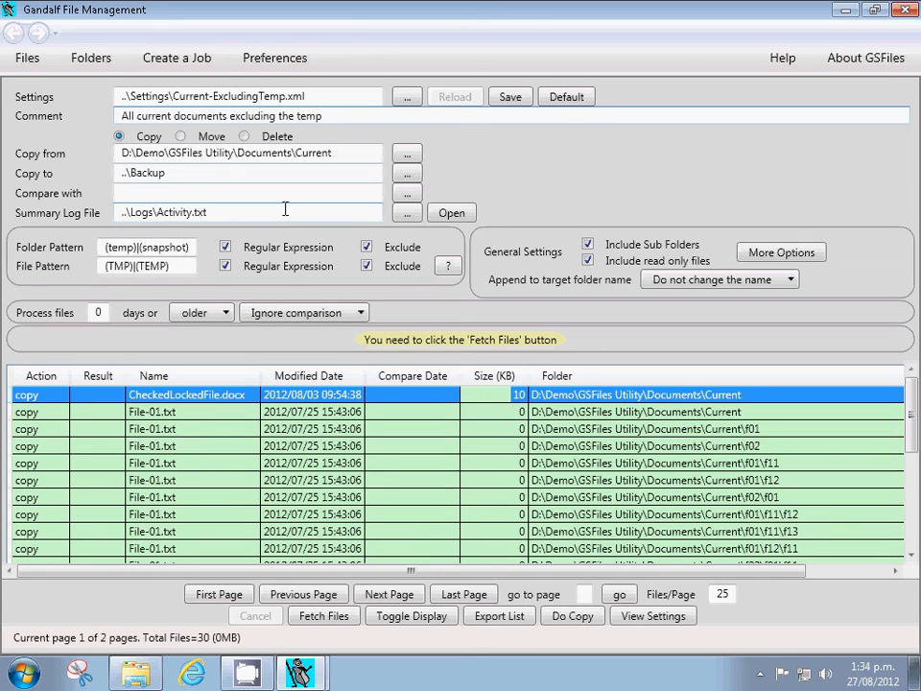
type("orary files.")
left_click(512, 100)
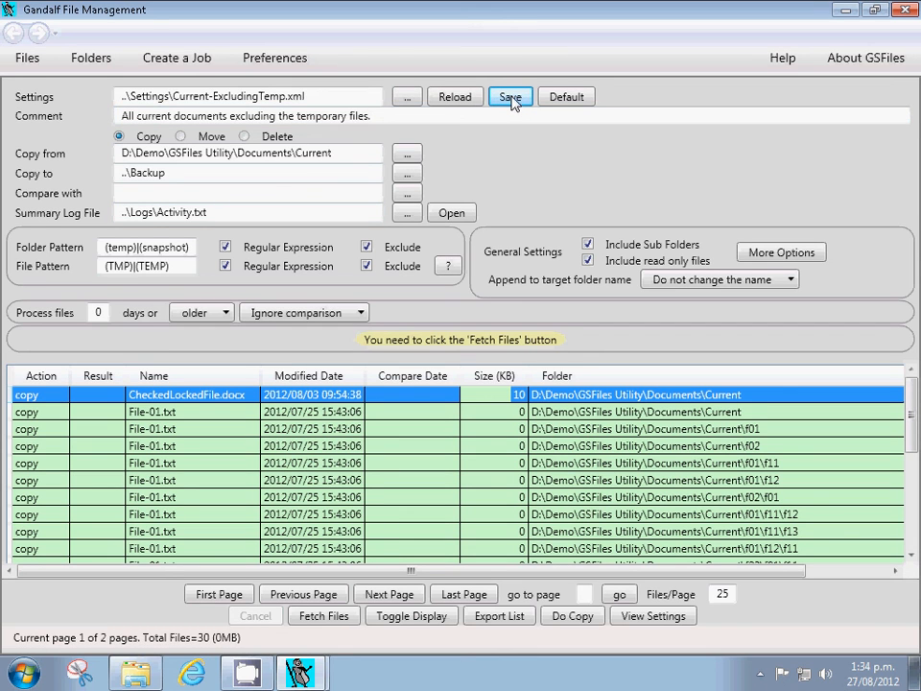